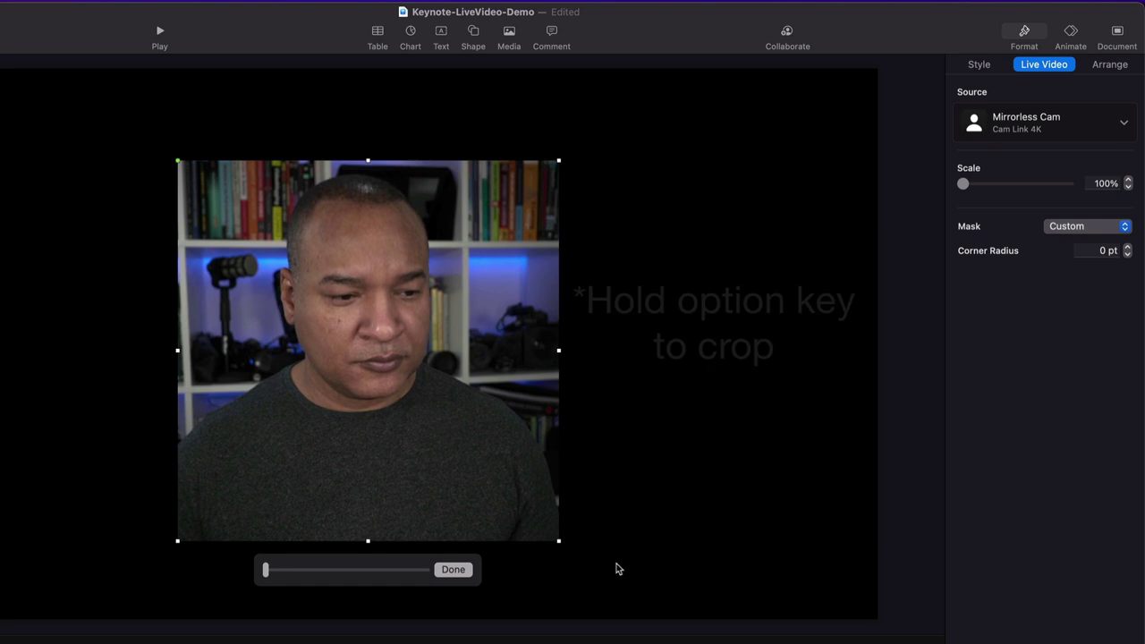
- Crop the live video symmetrically to a narrower portrait frame and scale the picture inside it to 134%
{"action": "left_click_drag", "start_coordinate": [558, 542], "coordinate": [493, 503]}
{"action": "left_click_drag", "start_coordinate": [262, 571], "coordinate": [293, 573]}
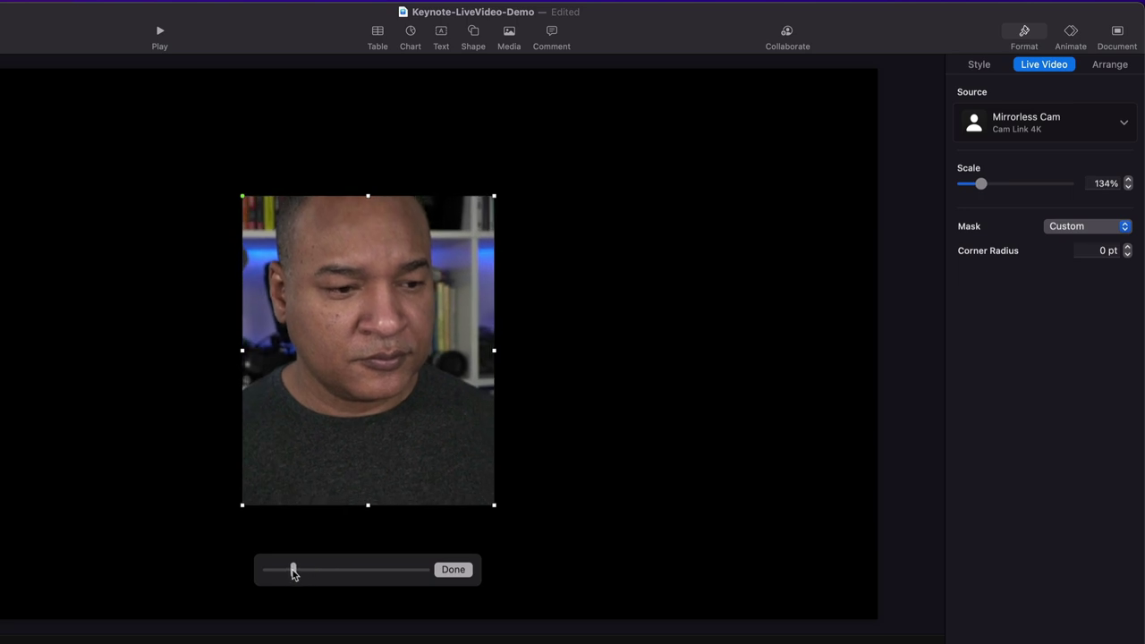
{"action": "left_click", "coordinate": [452, 570]}
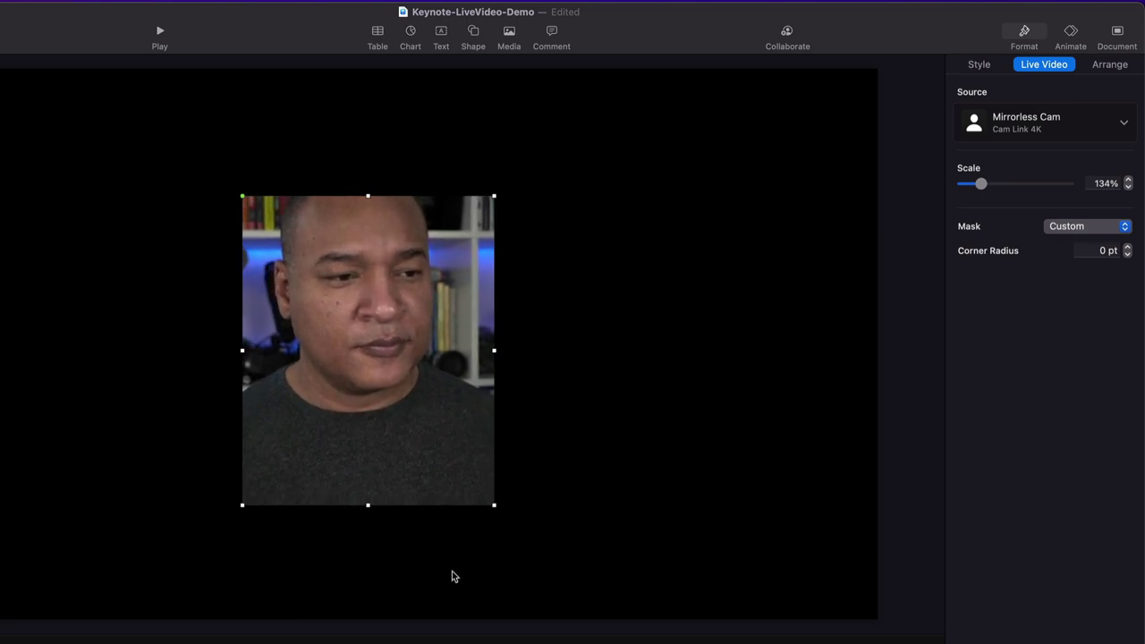
- Set the live video's mask to 16:9, and switch its camera feed off and back on
{"action": "left_click", "coordinate": [1076, 227]}
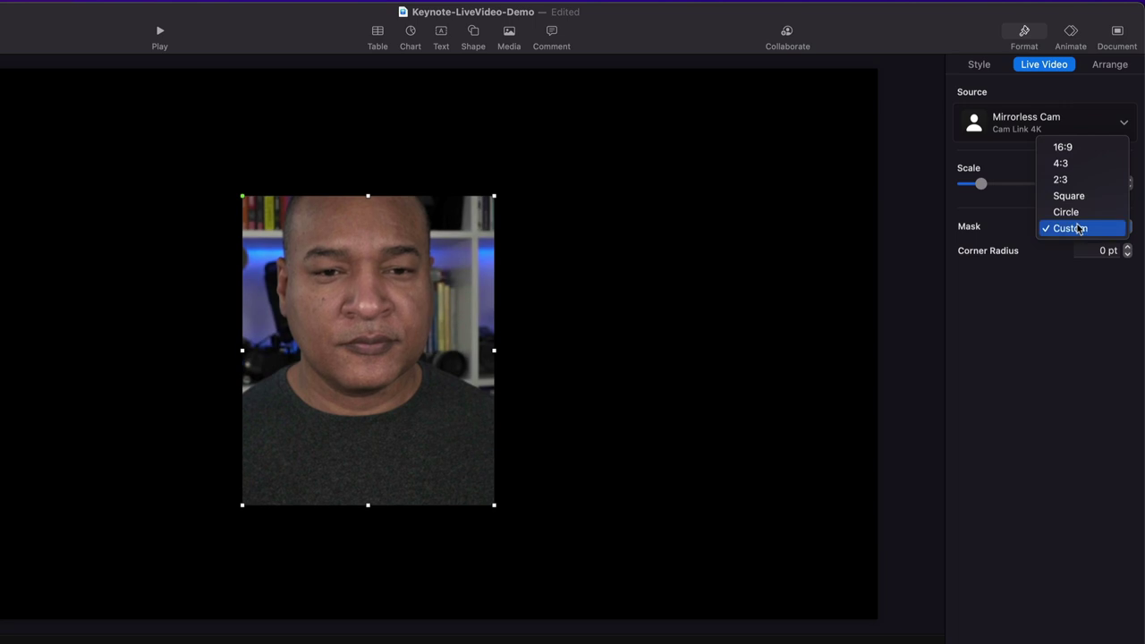
{"action": "left_click", "coordinate": [1083, 148]}
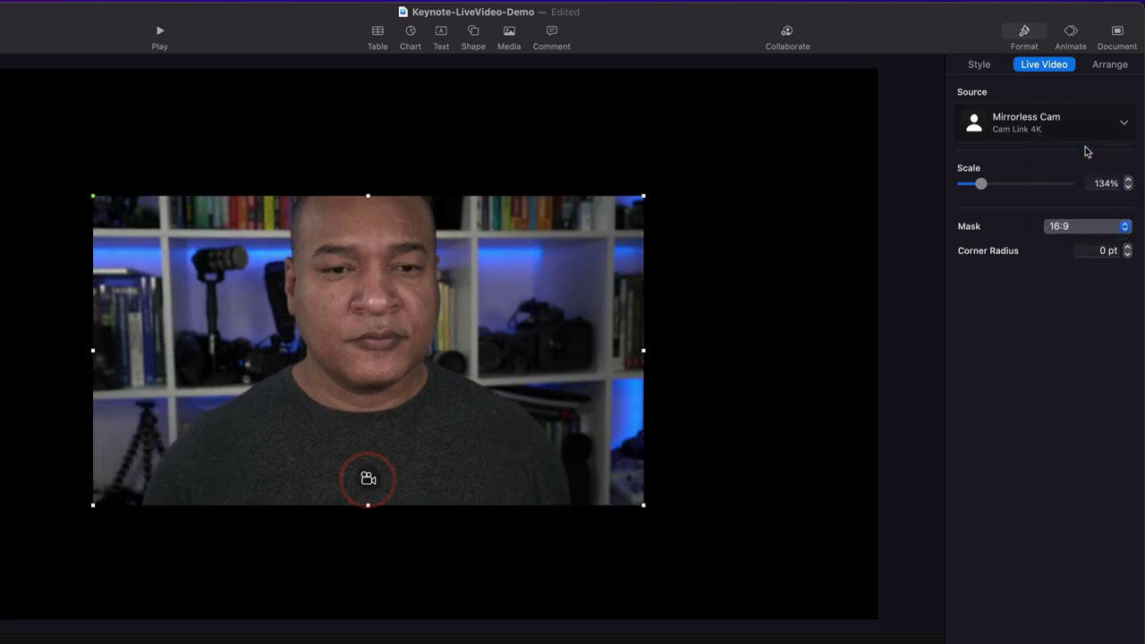
{"action": "left_click", "coordinate": [369, 483]}
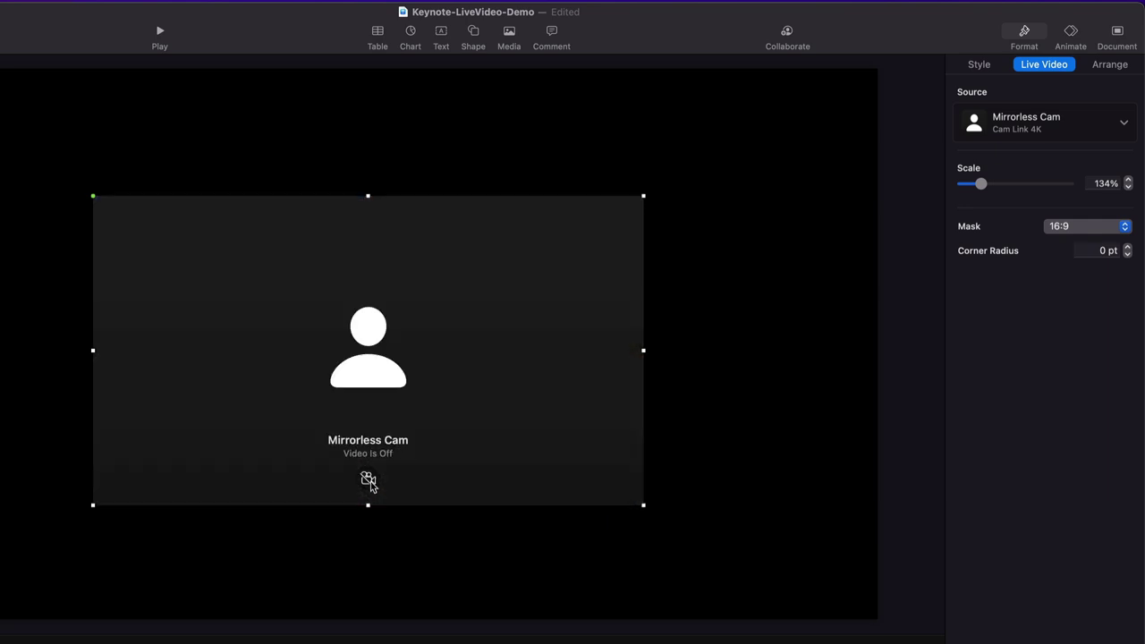
{"action": "left_click", "coordinate": [370, 481]}
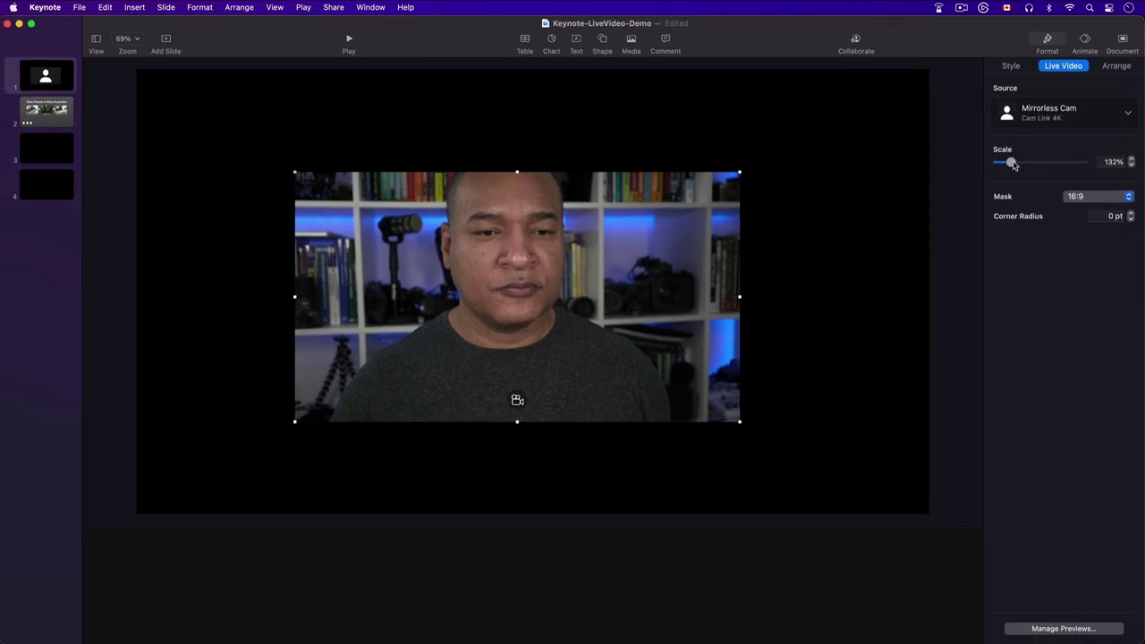
- Reset the live video's scale to 100% and enlarge it from the slide's upper-left corner to fill the whole slide
{"action": "left_click_drag", "start_coordinate": [1009, 163], "coordinate": [996, 163]}
{"action": "left_click_drag", "start_coordinate": [641, 260], "coordinate": [484, 158]}
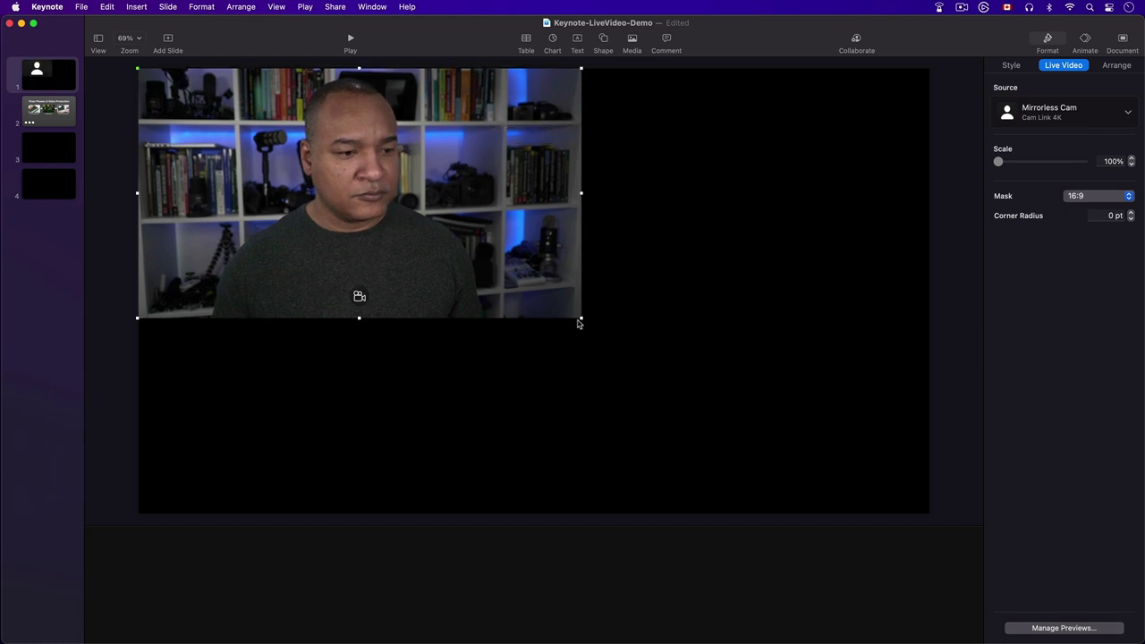
{"action": "left_click_drag", "start_coordinate": [581, 317], "coordinate": [922, 521]}
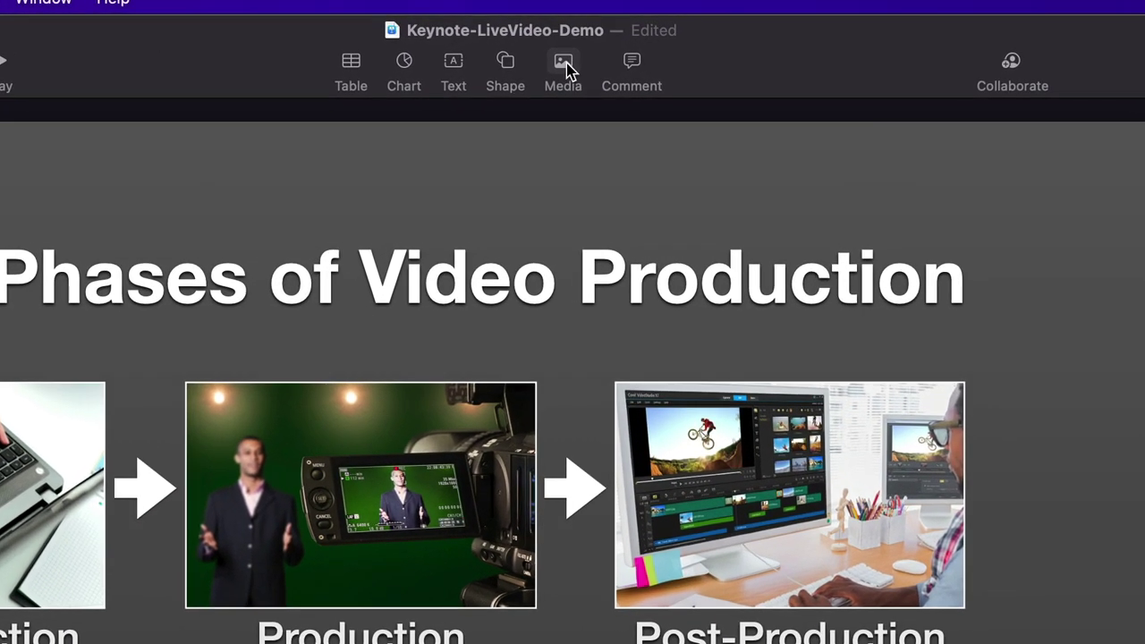
- Insert a live video on the Three Phases of Video Production slide with Mirrorless Cam as its source
{"action": "left_click", "coordinate": [575, 64]}
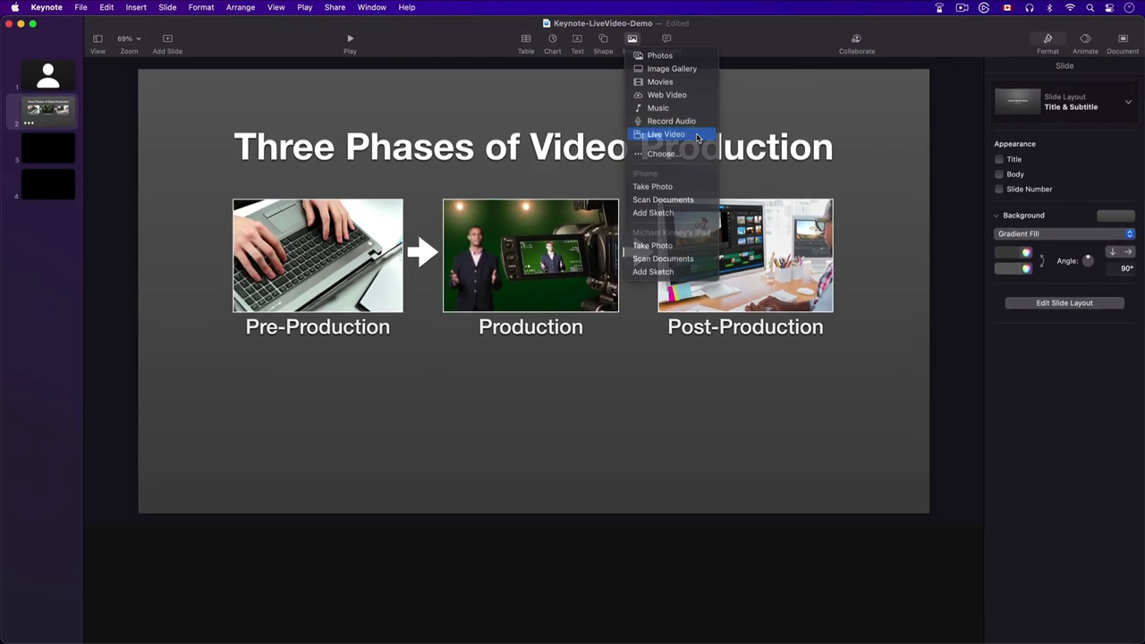
{"action": "left_click", "coordinate": [697, 258]}
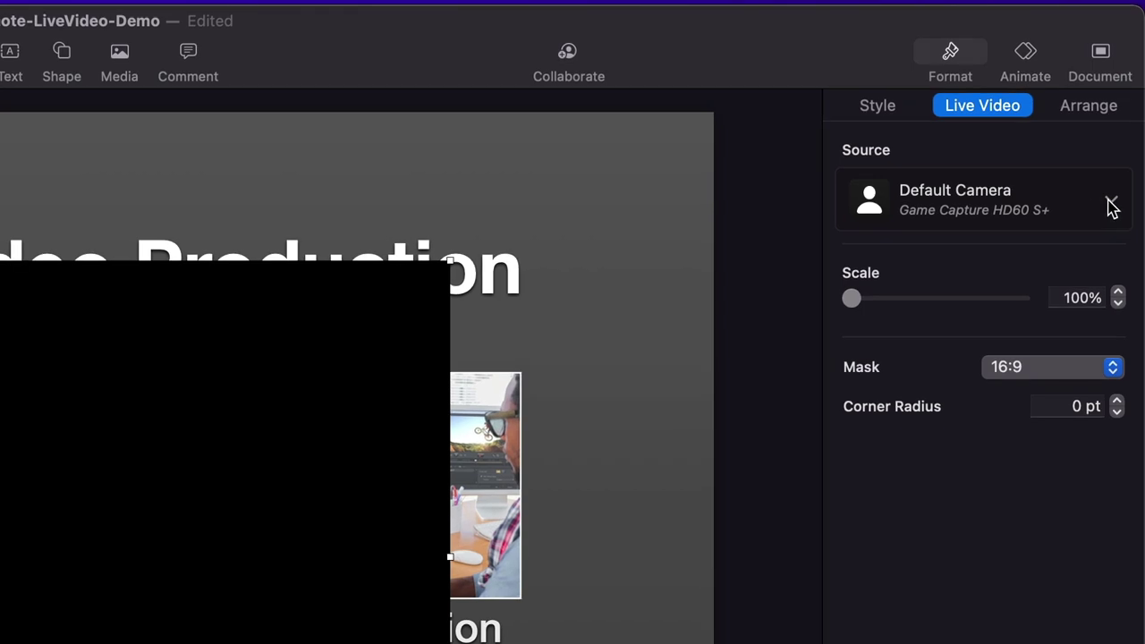
{"action": "left_click", "coordinate": [1111, 203]}
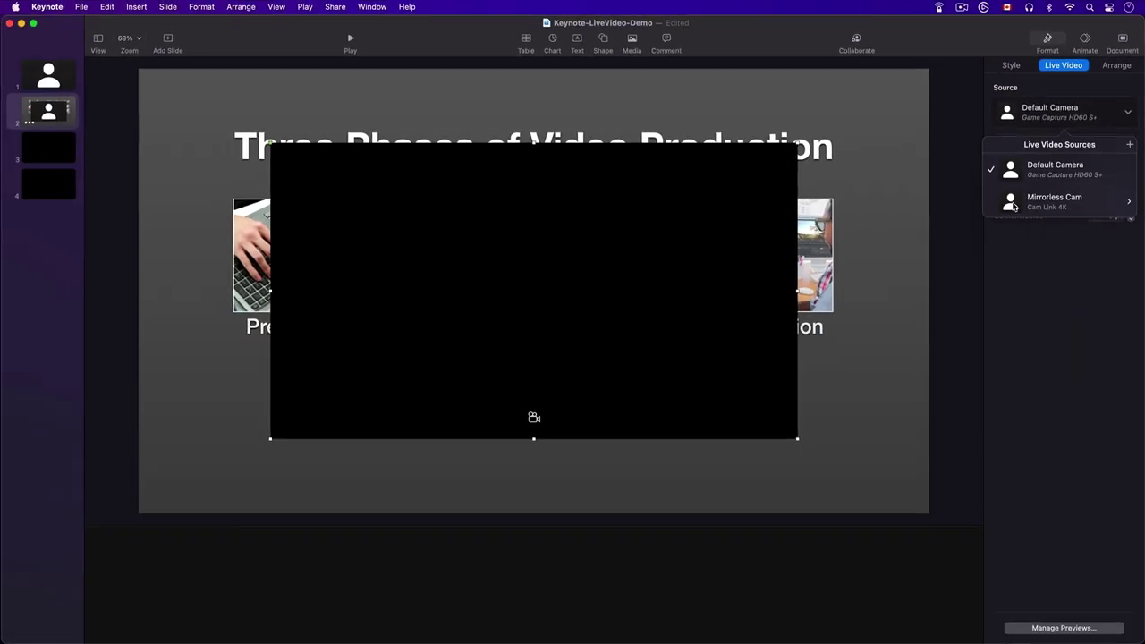
{"action": "left_click", "coordinate": [992, 231]}
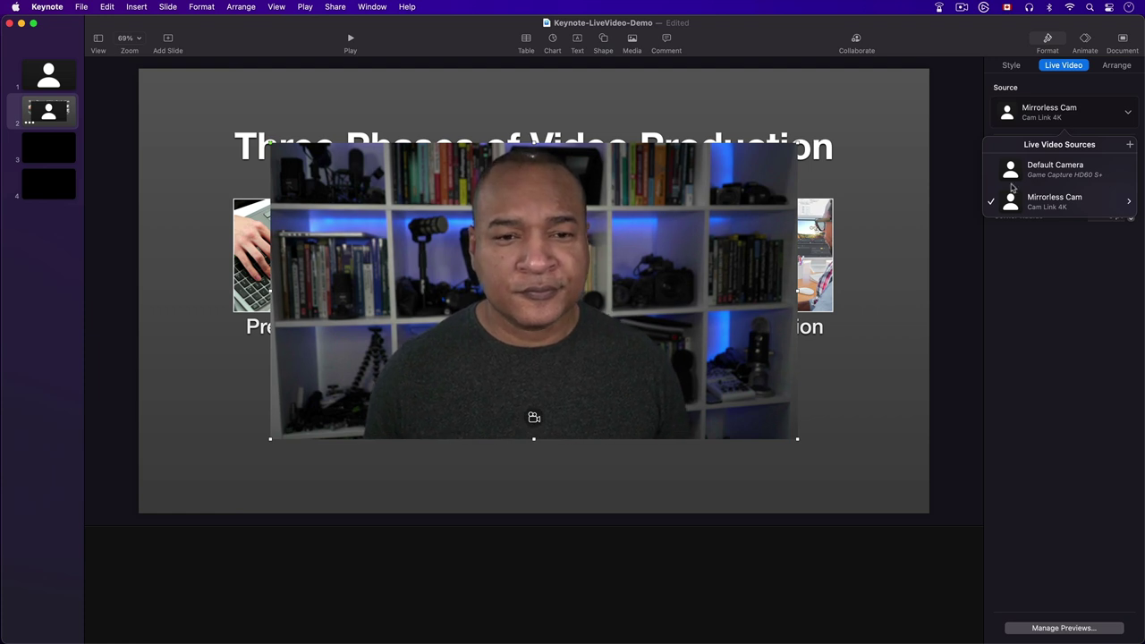
{"action": "left_click", "coordinate": [998, 229]}
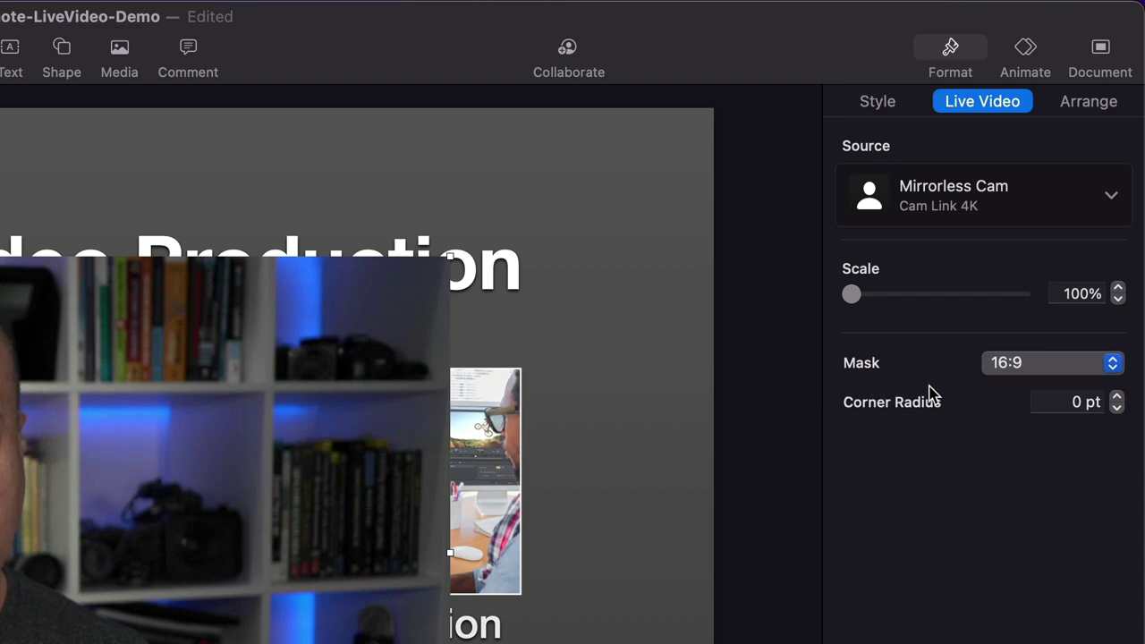
- Mask the new live video as a circle and place it, much reduced, in the slide's lower-right corner below Post-Production
{"action": "left_click", "coordinate": [1113, 364]}
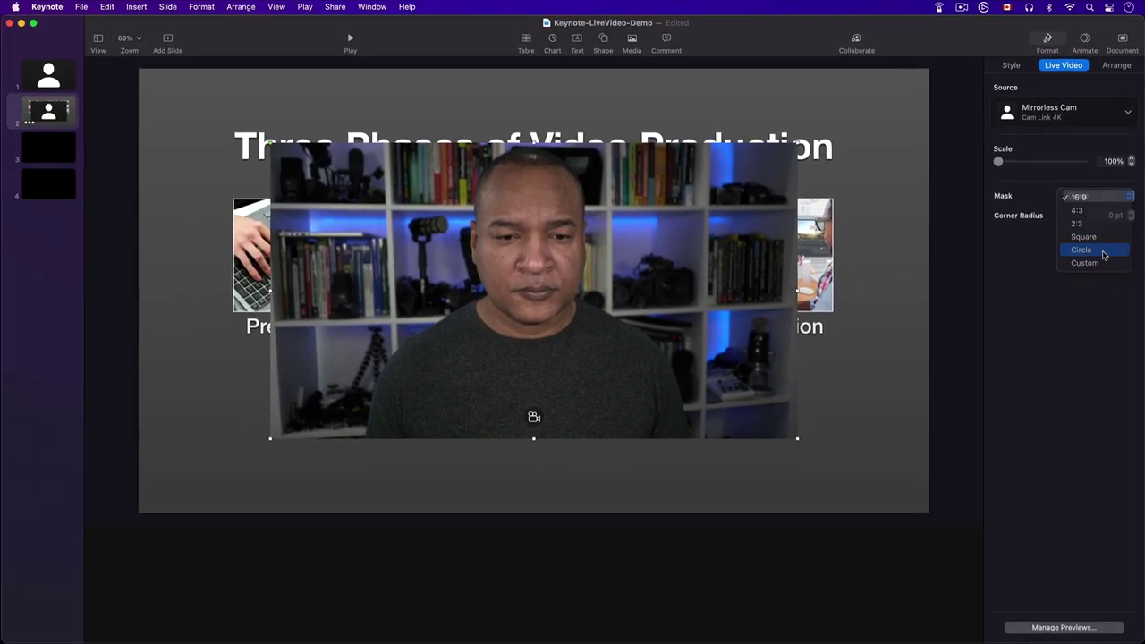
{"action": "left_click", "coordinate": [1104, 314]}
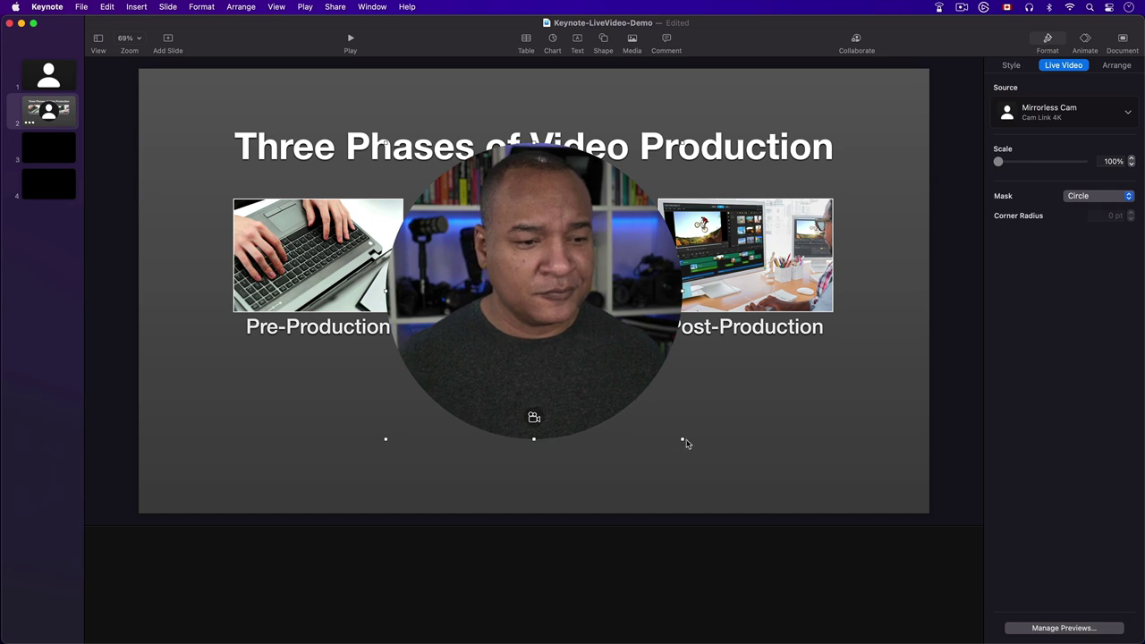
{"action": "left_click_drag", "start_coordinate": [681, 439], "coordinate": [477, 261]}
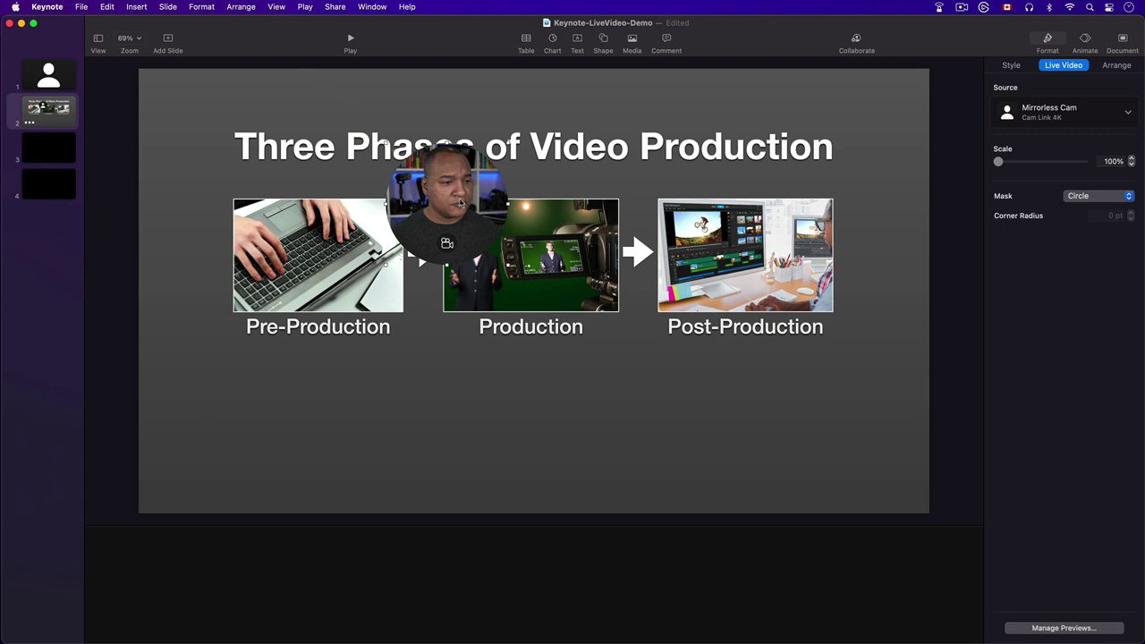
{"action": "left_click_drag", "start_coordinate": [439, 159], "coordinate": [832, 386]}
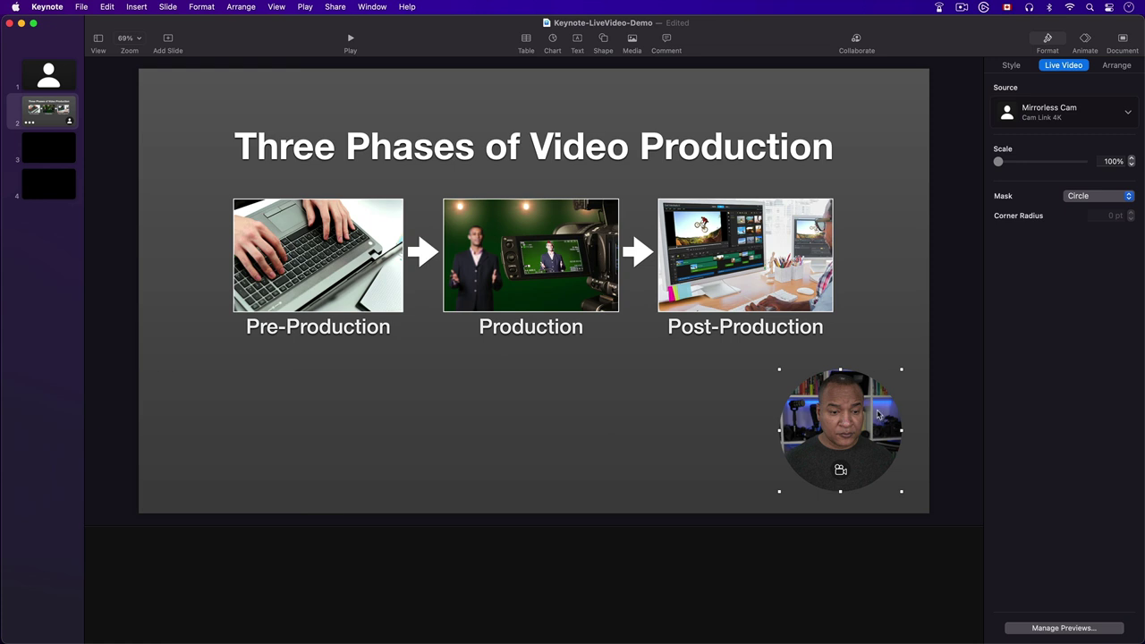
{"action": "left_click", "coordinate": [908, 350]}
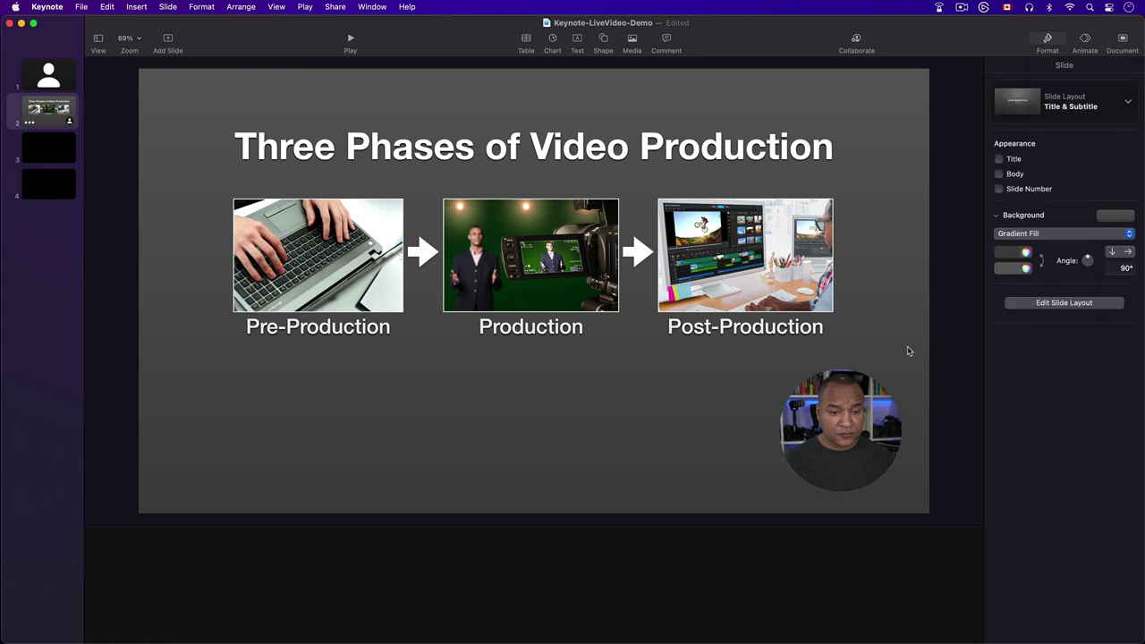
- Give the circular live video a white 5 pt line border
{"action": "left_click", "coordinate": [844, 427]}
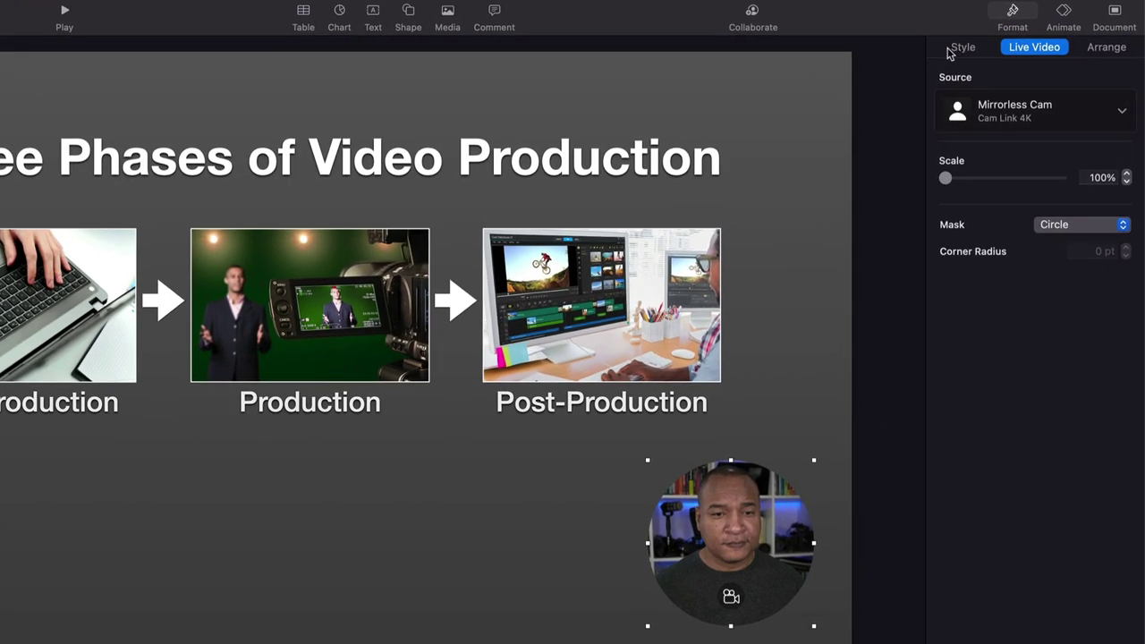
{"action": "left_click", "coordinate": [964, 47]}
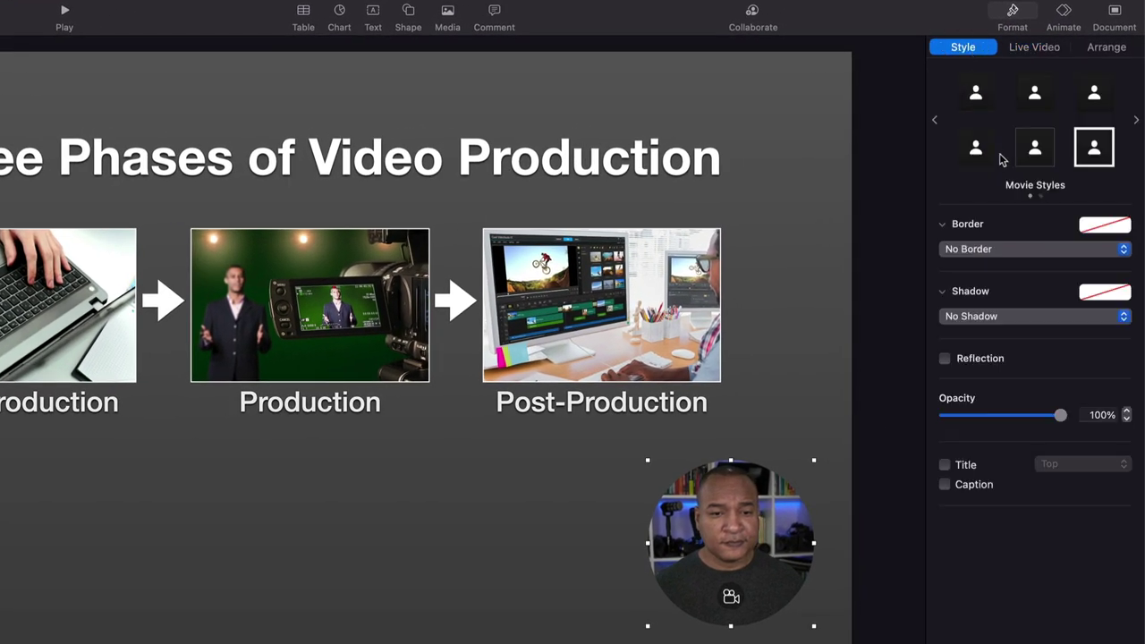
{"action": "left_click", "coordinate": [1046, 250]}
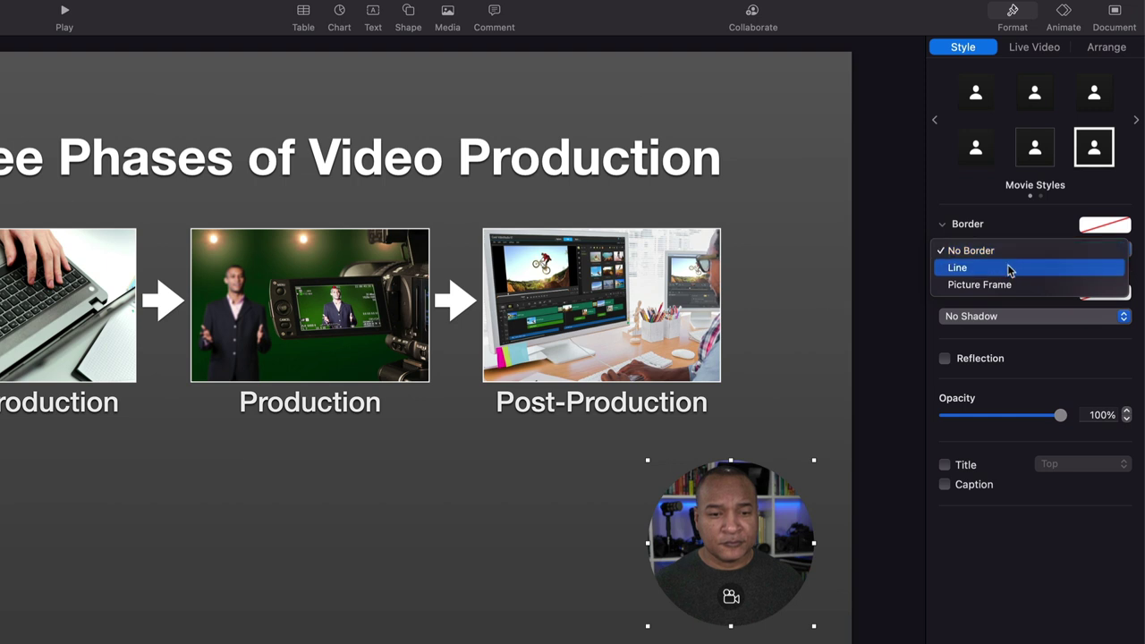
{"action": "left_click", "coordinate": [1008, 268]}
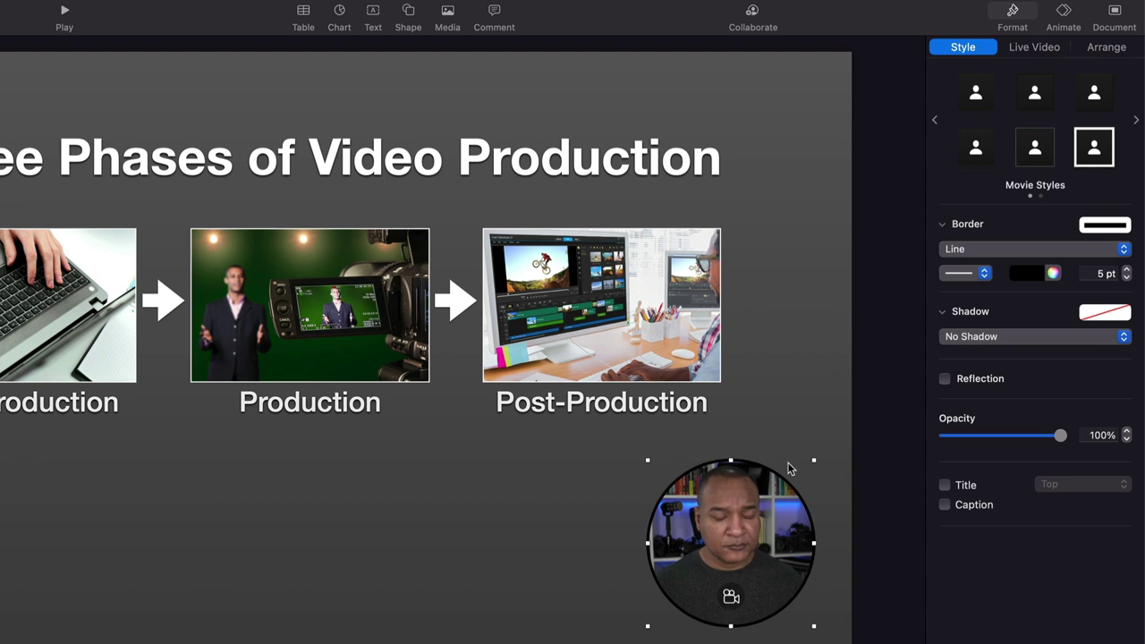
{"action": "left_click", "coordinate": [1037, 274]}
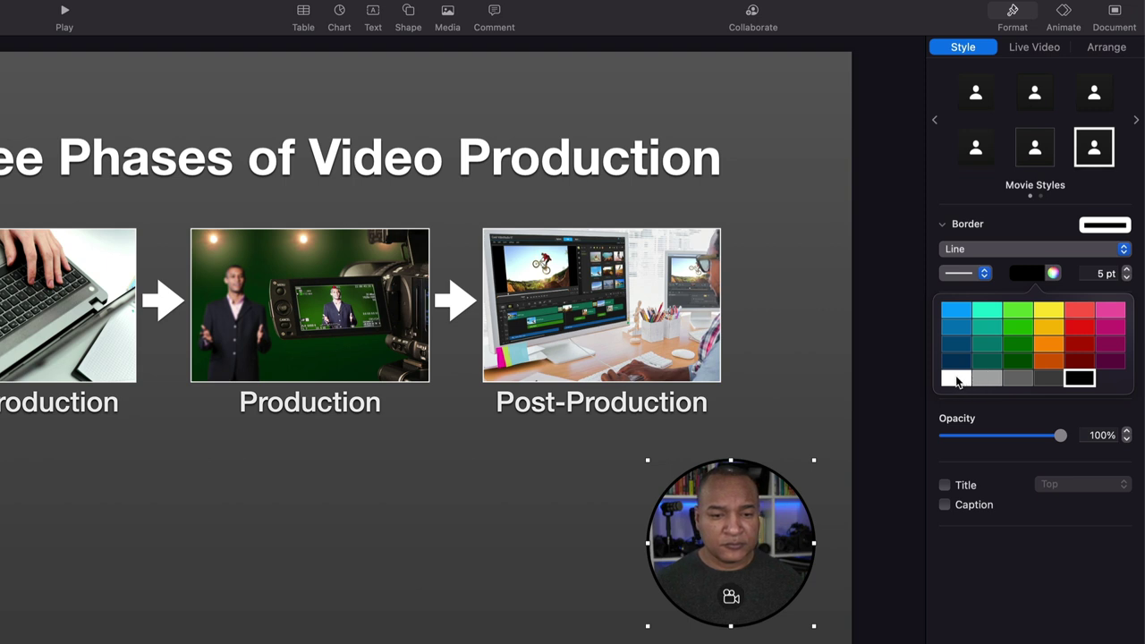
{"action": "left_click", "coordinate": [955, 379]}
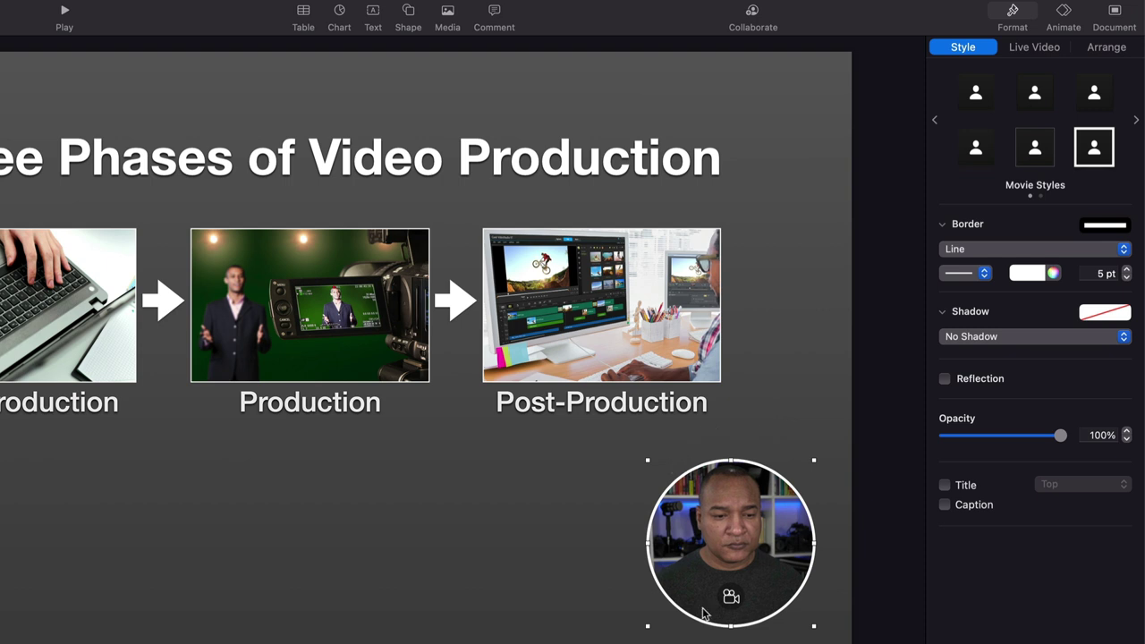
{"action": "left_click", "coordinate": [826, 444]}
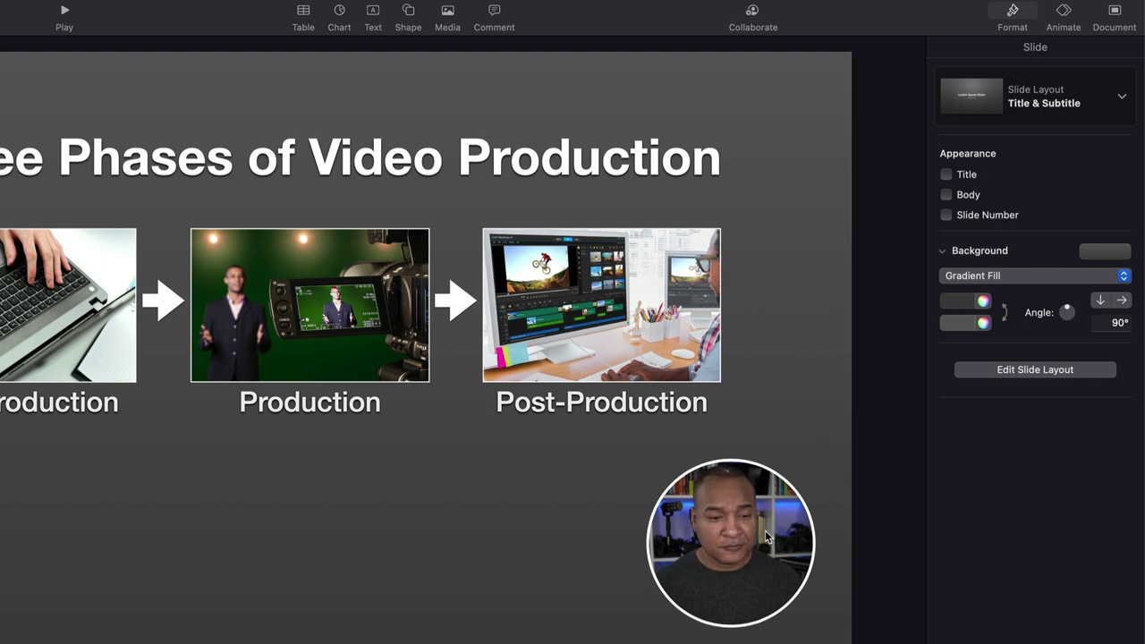
{"action": "left_click", "coordinate": [784, 497]}
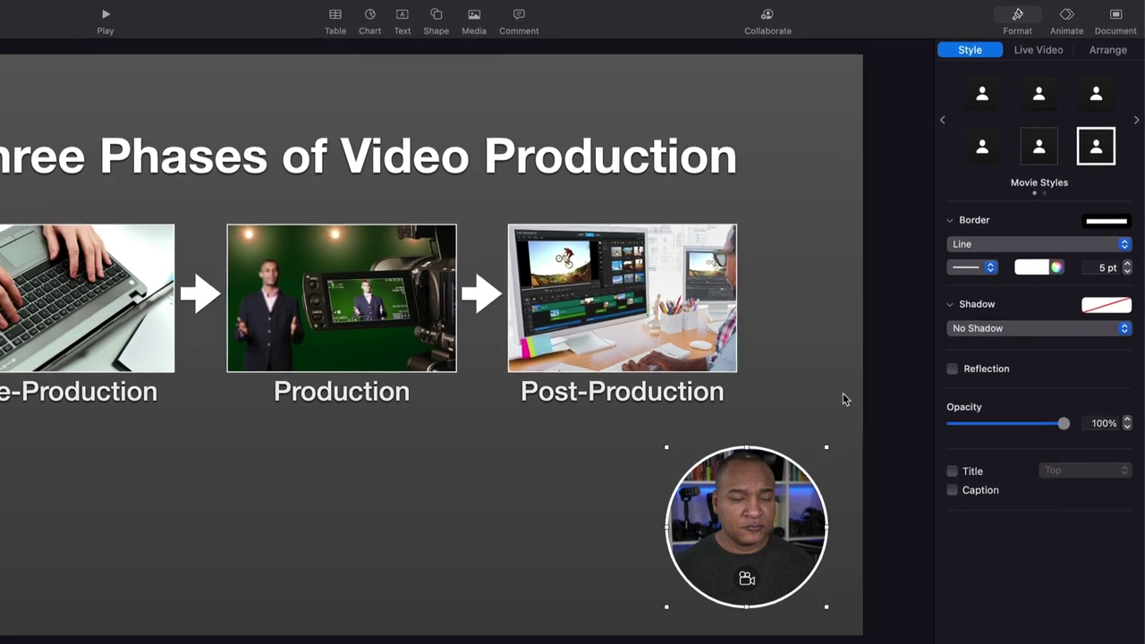
{"action": "left_click", "coordinate": [841, 399]}
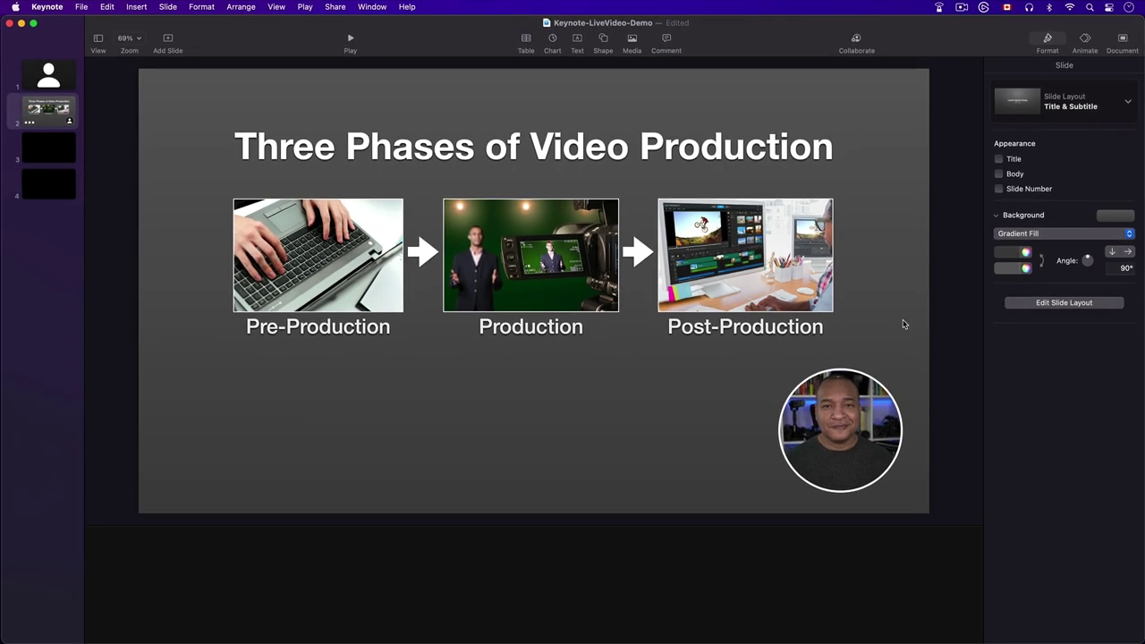
- Copy the full-slide live video from slide 1 and paste it onto the blank slide 3
{"action": "left_click", "coordinate": [56, 156]}
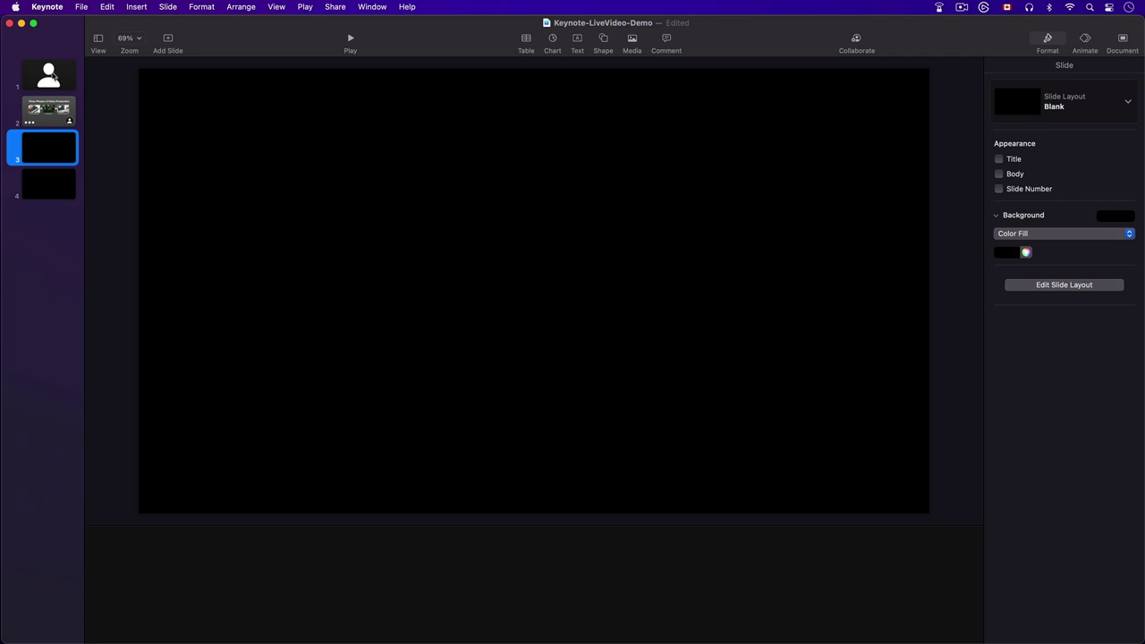
{"action": "left_click", "coordinate": [47, 74]}
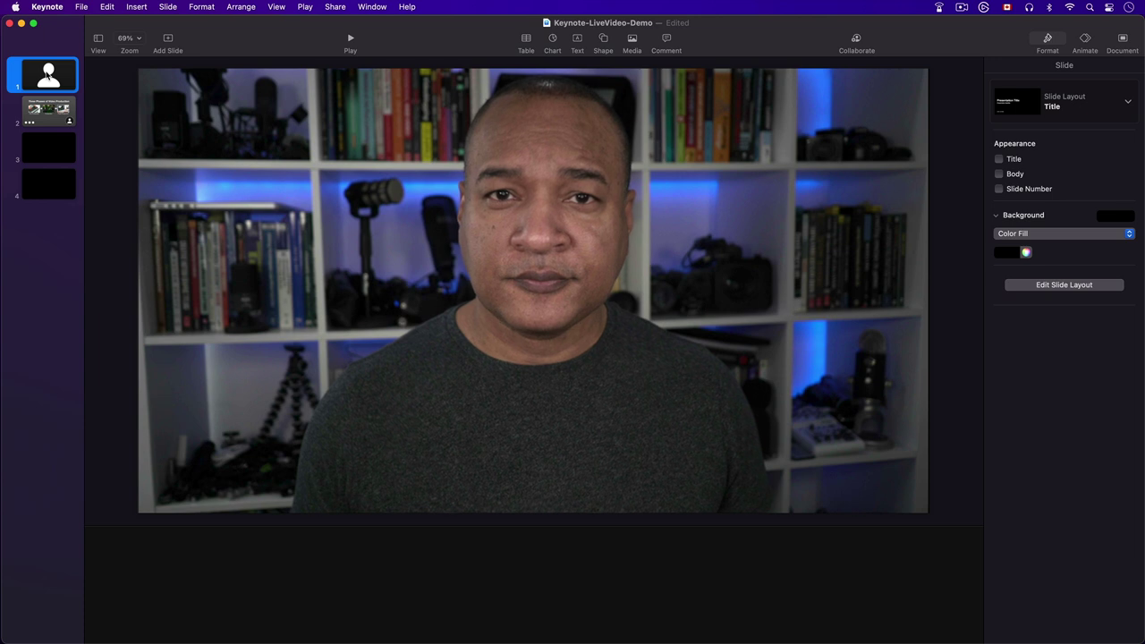
{"action": "left_click", "coordinate": [310, 194]}
{"action": "right_click", "coordinate": [310, 194]}
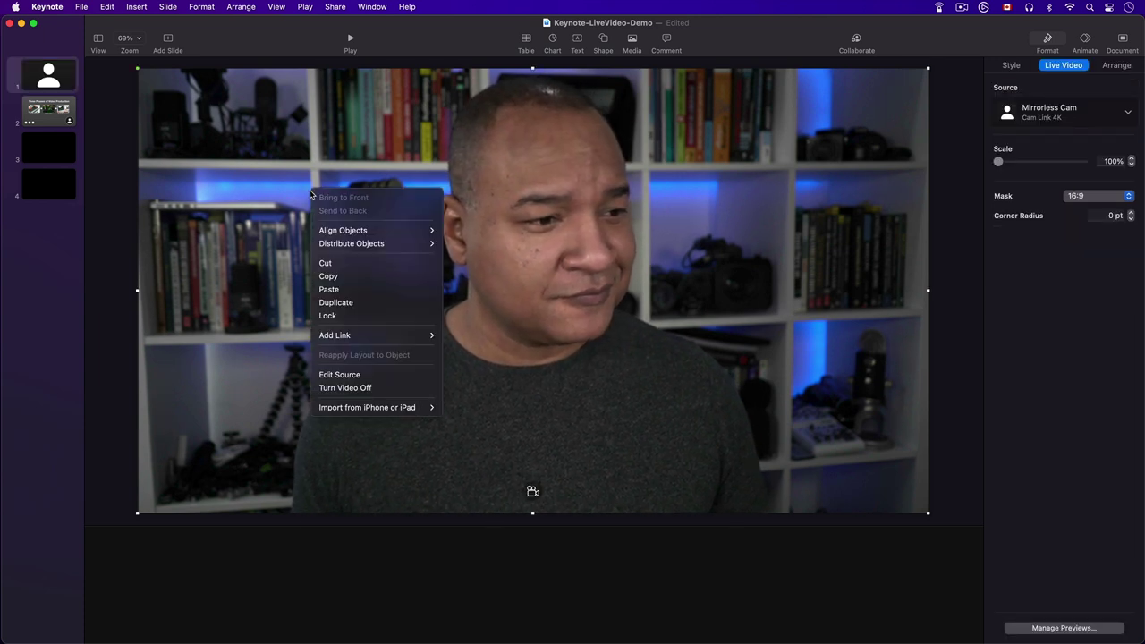
{"action": "left_click", "coordinate": [347, 279]}
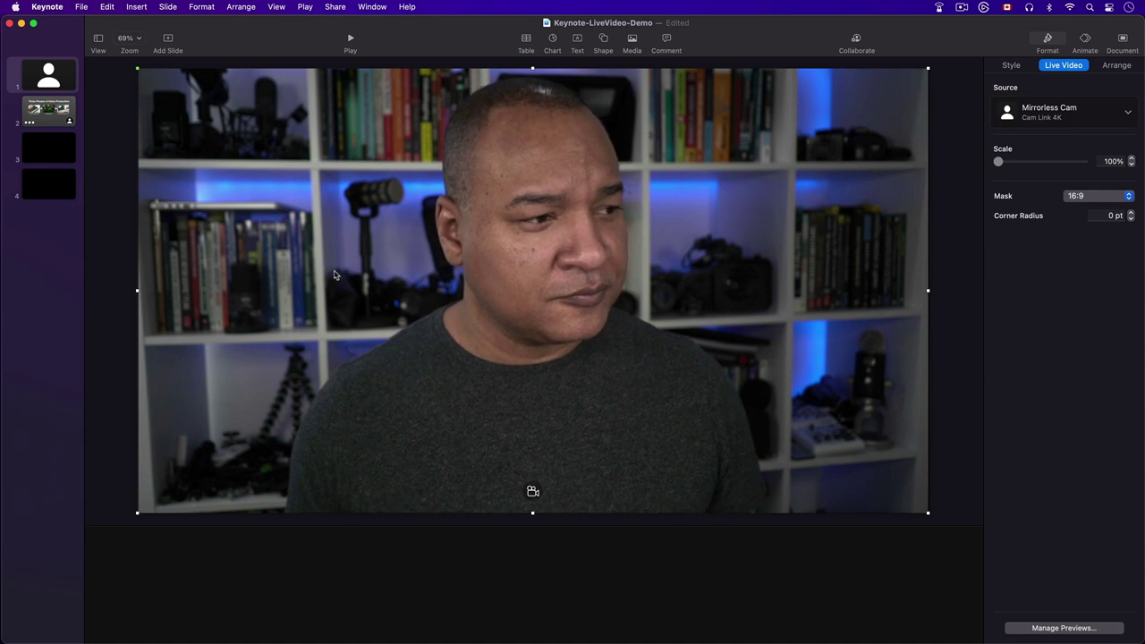
{"action": "left_click", "coordinate": [55, 156]}
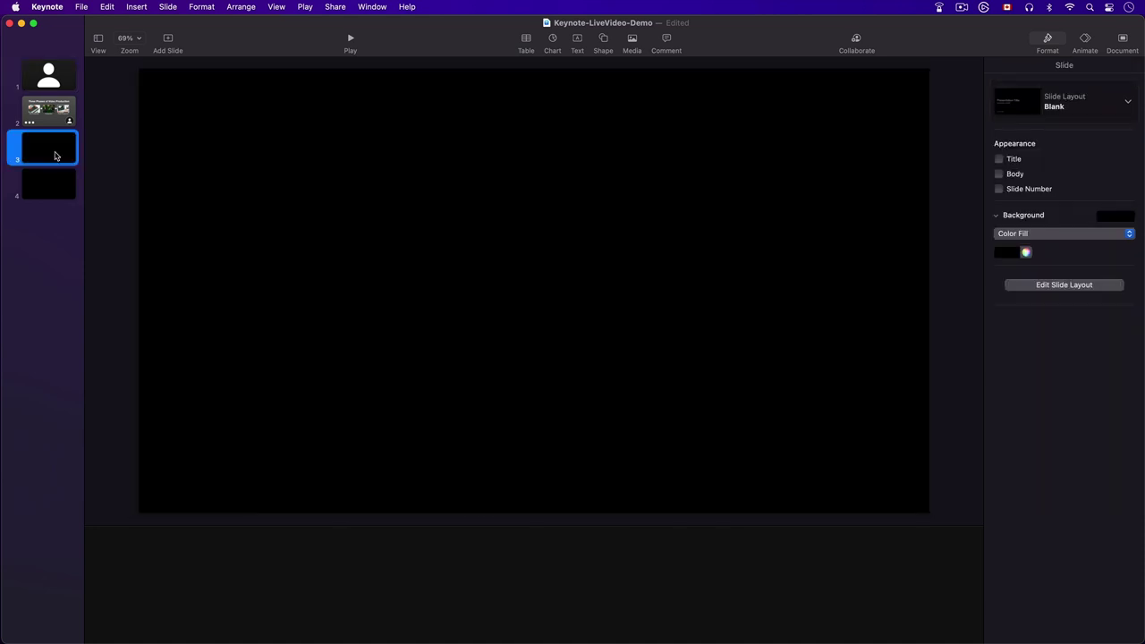
{"action": "right_click", "coordinate": [306, 219]}
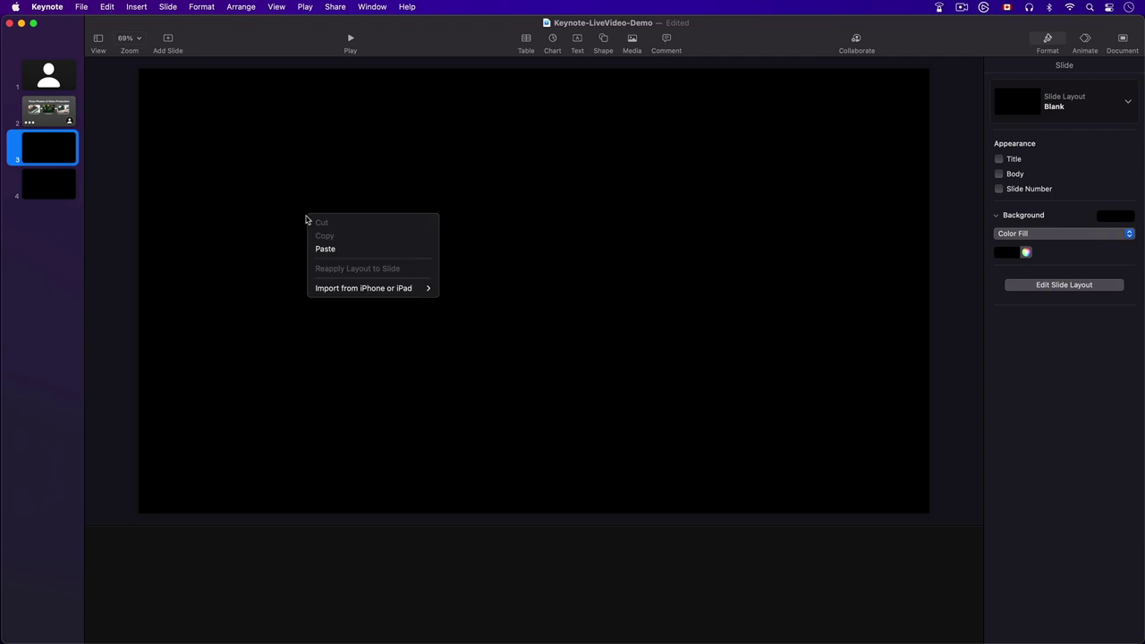
{"action": "left_click", "coordinate": [358, 252]}
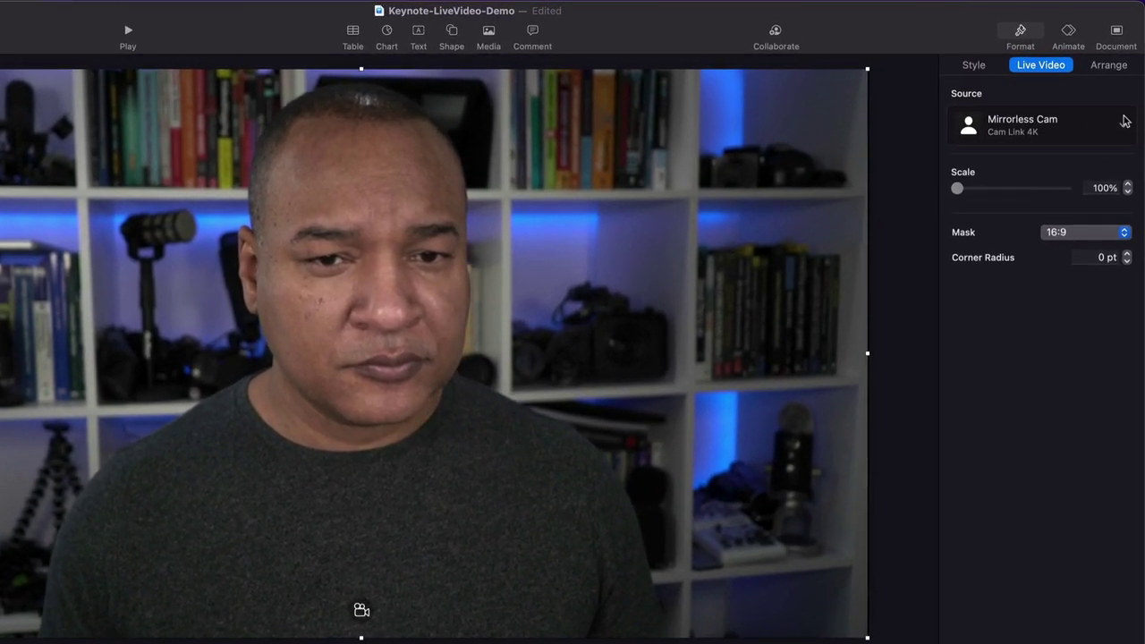
- Add a live video source named Overhead webcam using the Logitech BRIO camera for slide 3's full-slide live video
{"action": "left_click", "coordinate": [1124, 129]}
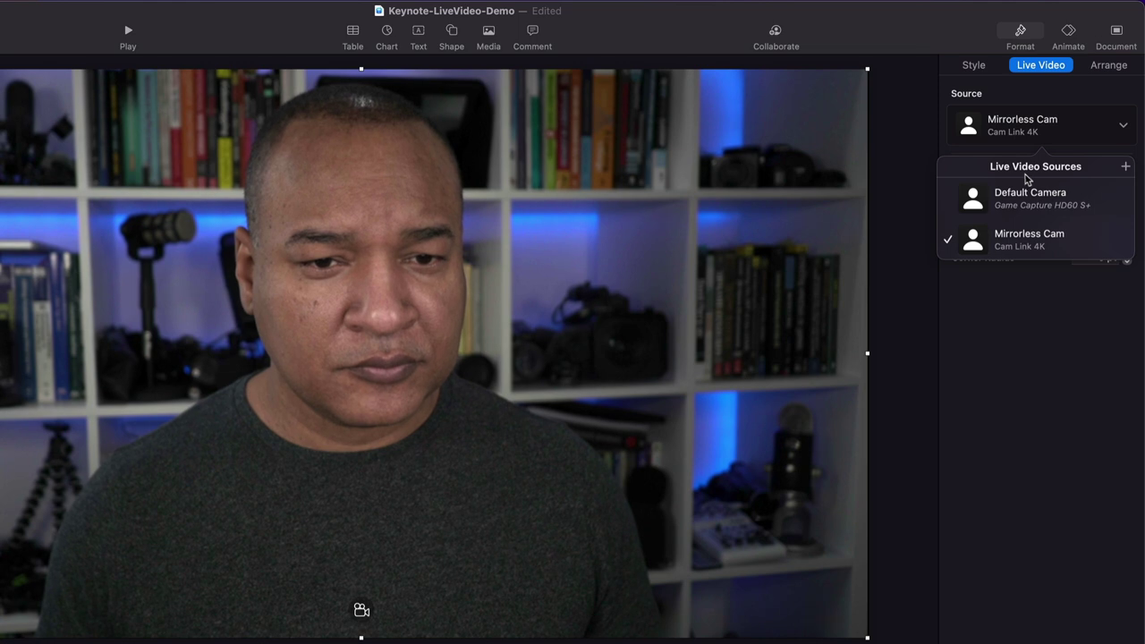
{"action": "left_click", "coordinate": [1126, 167]}
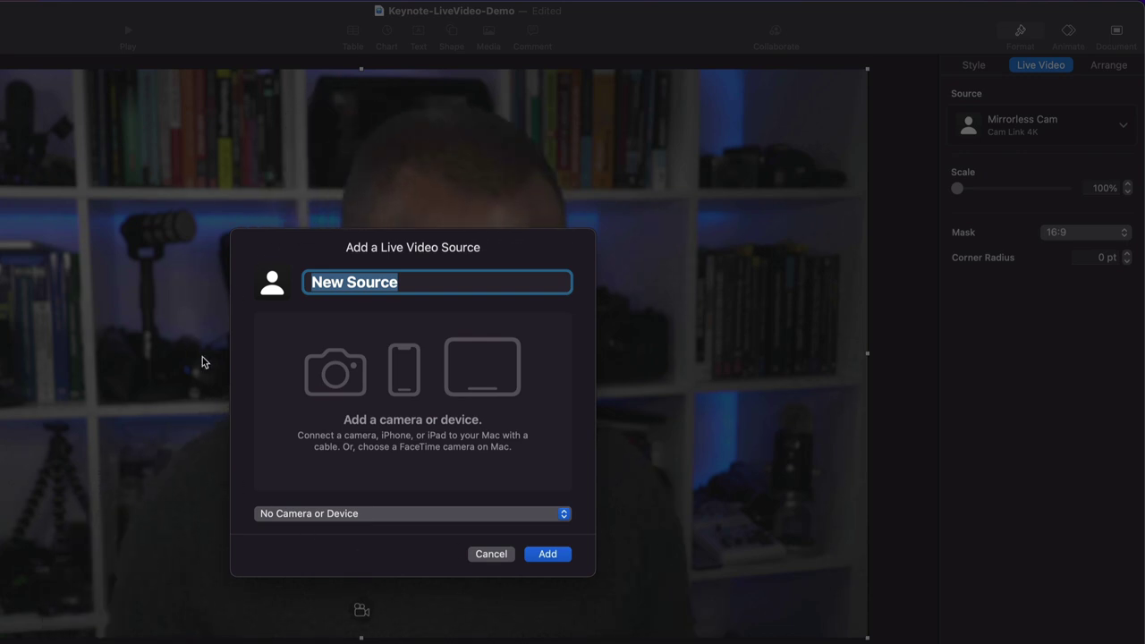
{"action": "type", "text": "Overhe"}
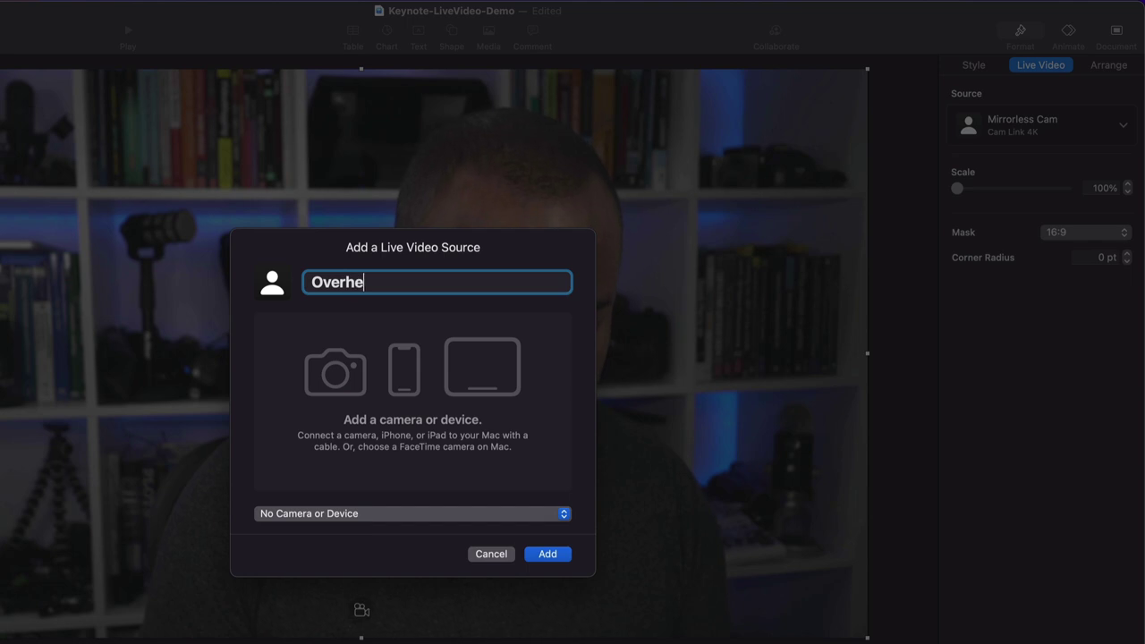
{"action": "type", "text": "ad webcam"}
{"action": "key", "text": "BackSpace"}
{"action": "type", "text": "am"}
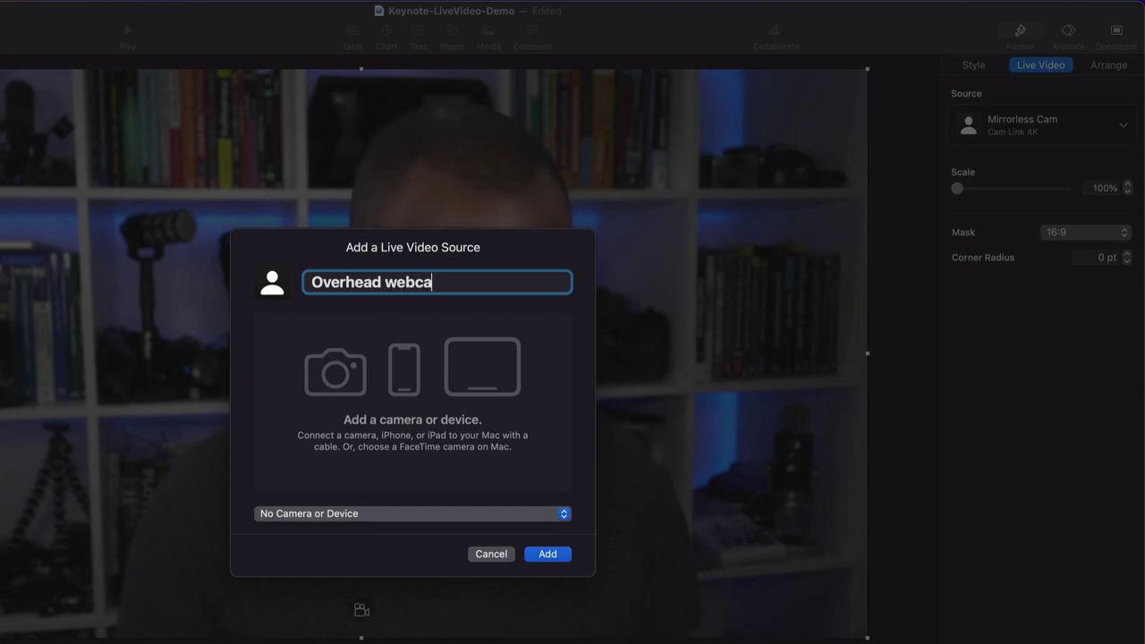
{"action": "left_click", "coordinate": [374, 515]}
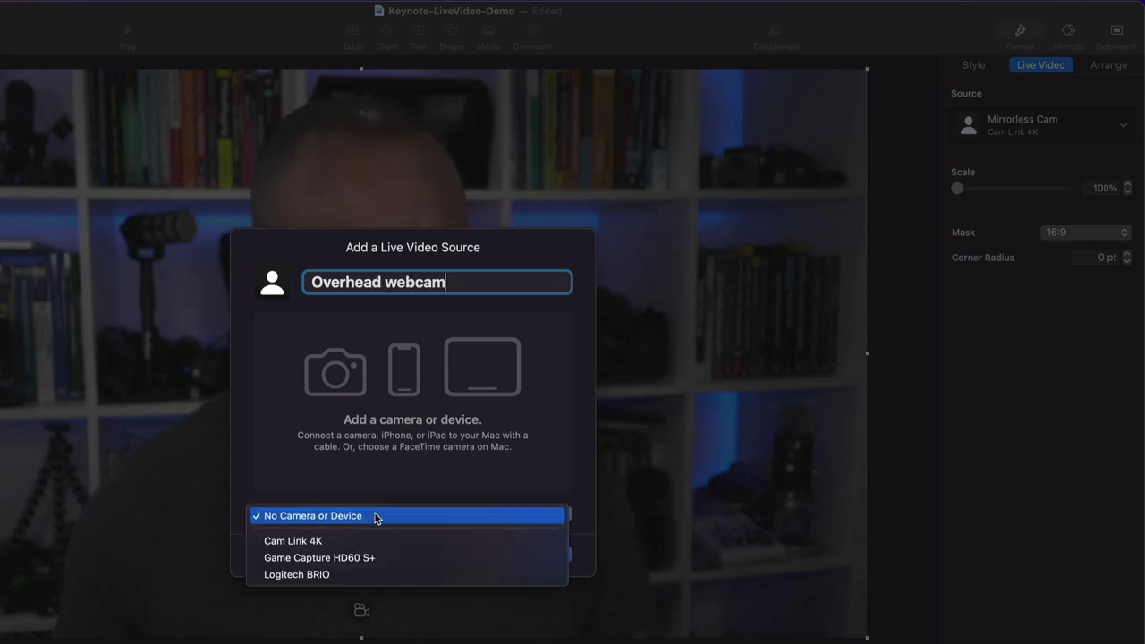
{"action": "left_click", "coordinate": [347, 575]}
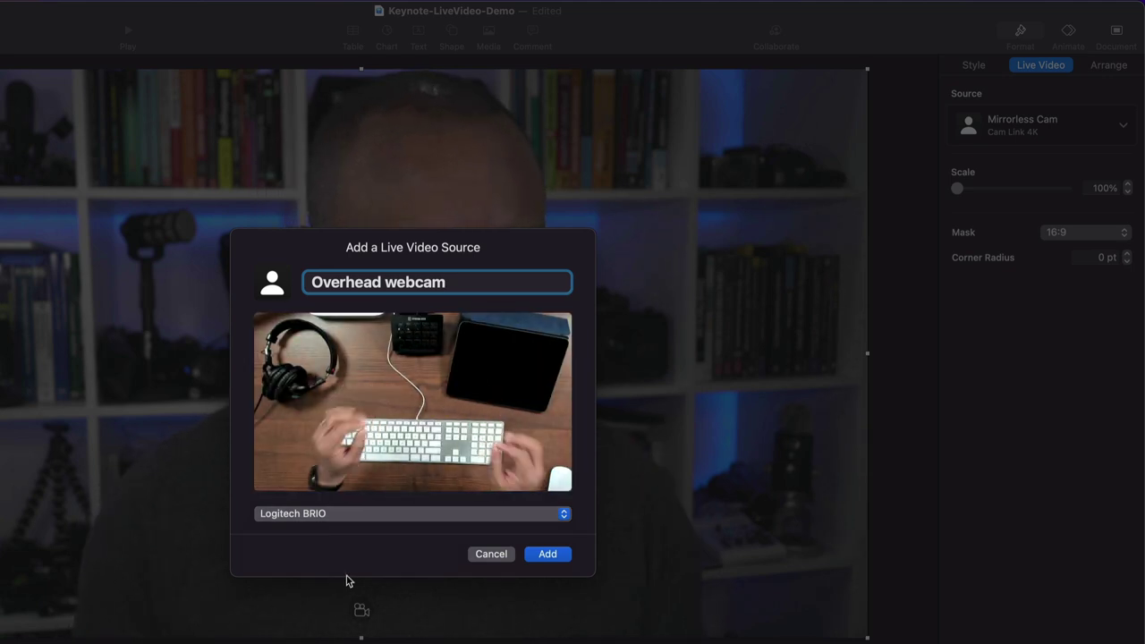
{"action": "left_click", "coordinate": [545, 557]}
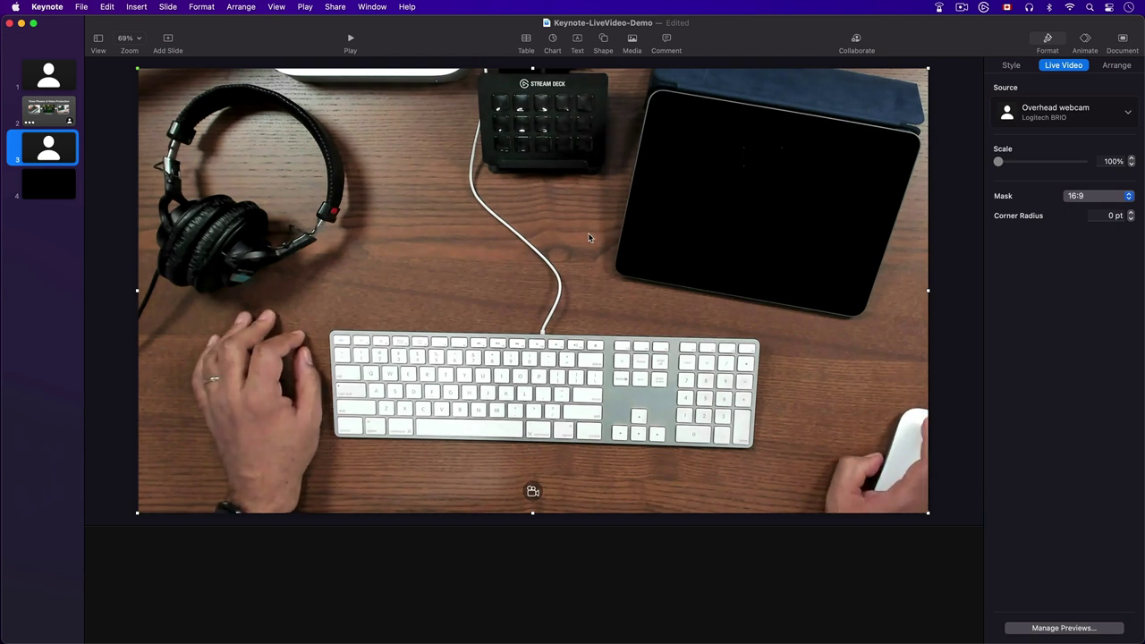
- Copy the circular live video from the Three Phases of Video Production slide and paste it over the overhead view on slide 3
{"action": "left_click", "coordinate": [56, 123]}
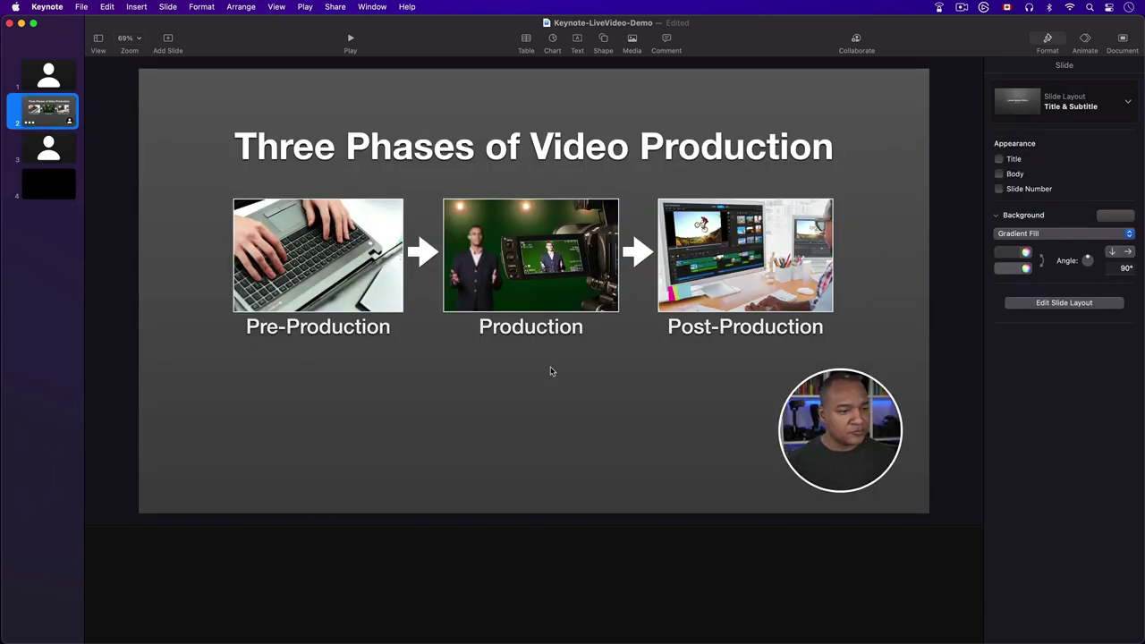
{"action": "left_click", "coordinate": [848, 412]}
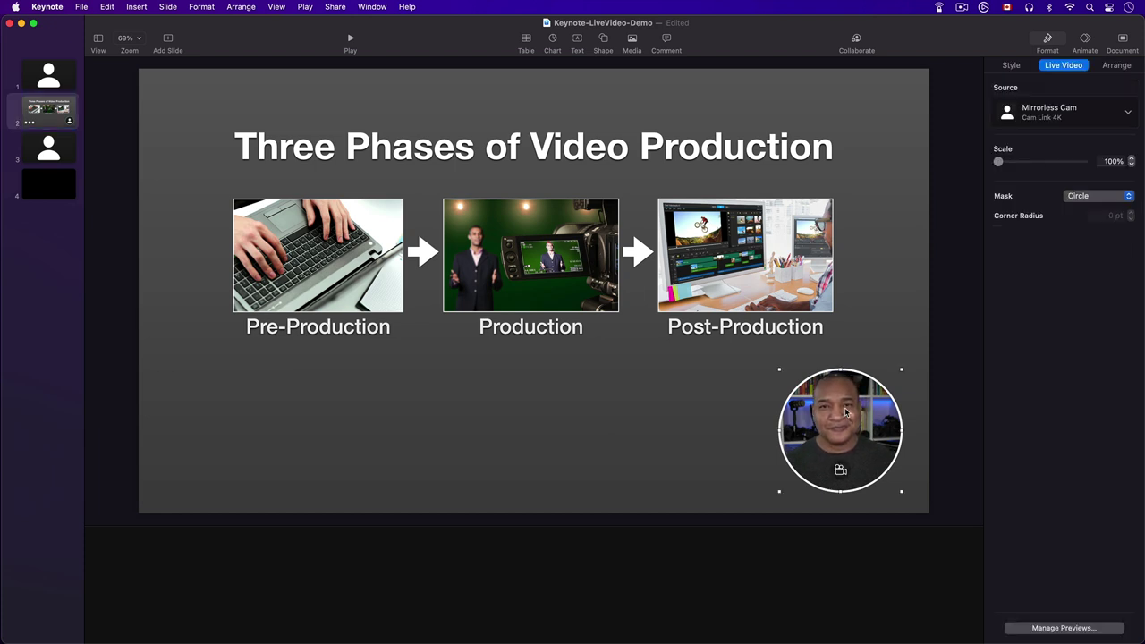
{"action": "right_click", "coordinate": [871, 411]}
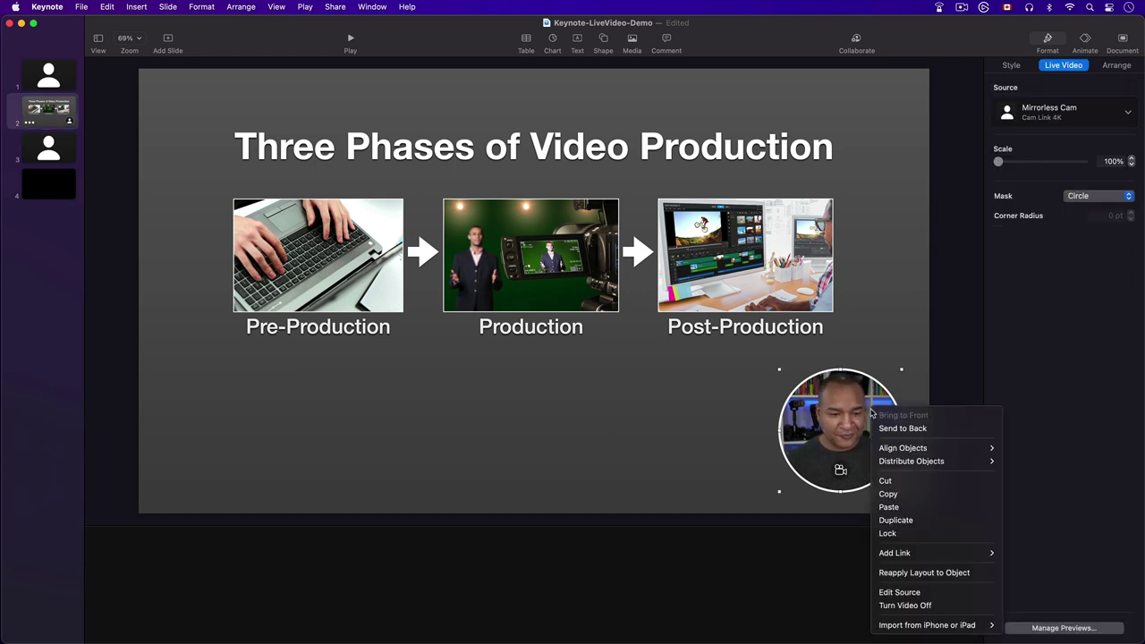
{"action": "left_click", "coordinate": [912, 496]}
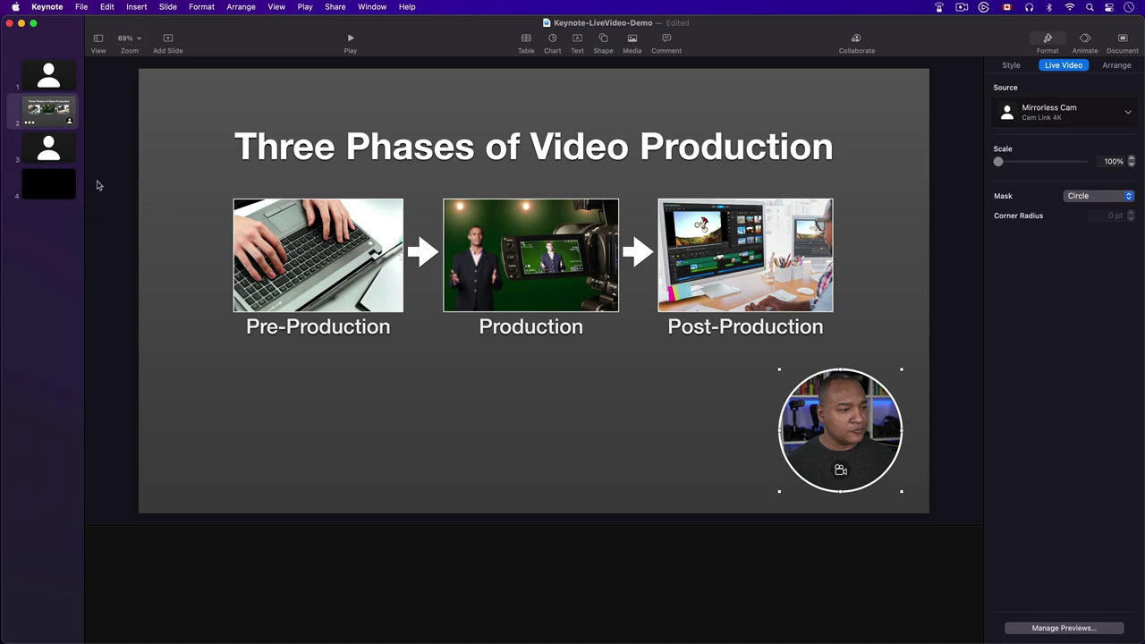
{"action": "left_click", "coordinate": [65, 152]}
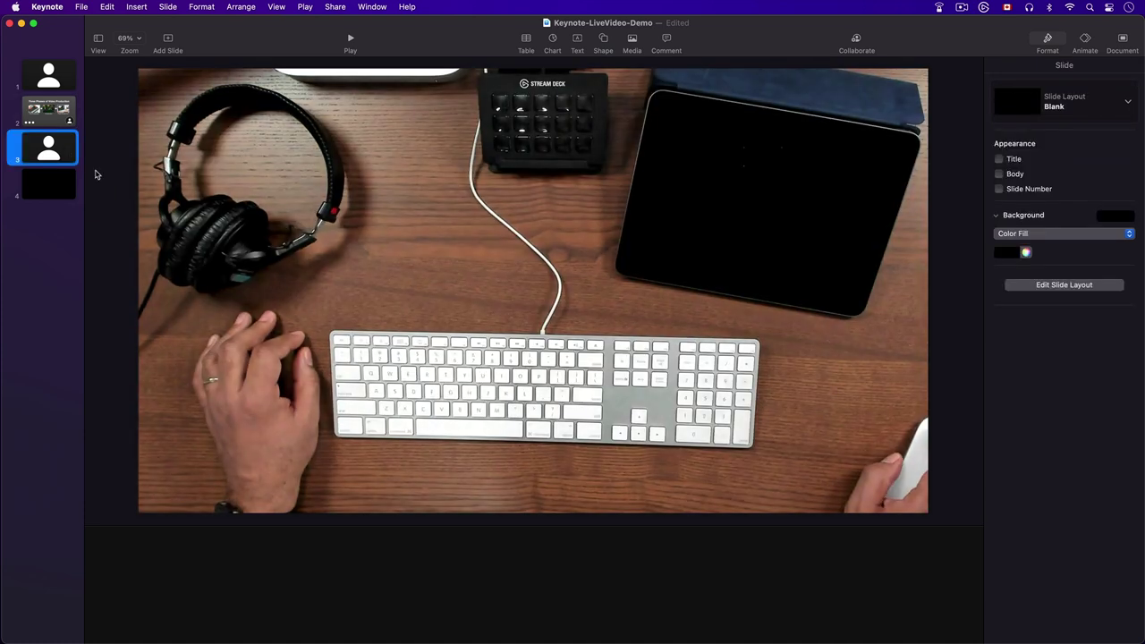
{"action": "right_click", "coordinate": [373, 235]}
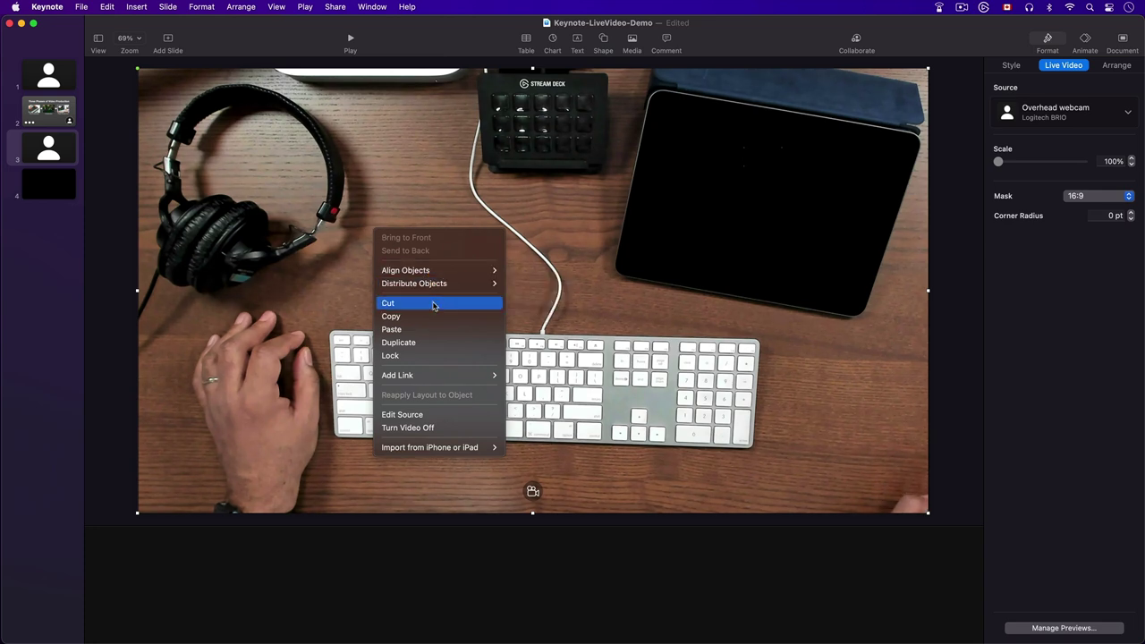
{"action": "left_click", "coordinate": [392, 329]}
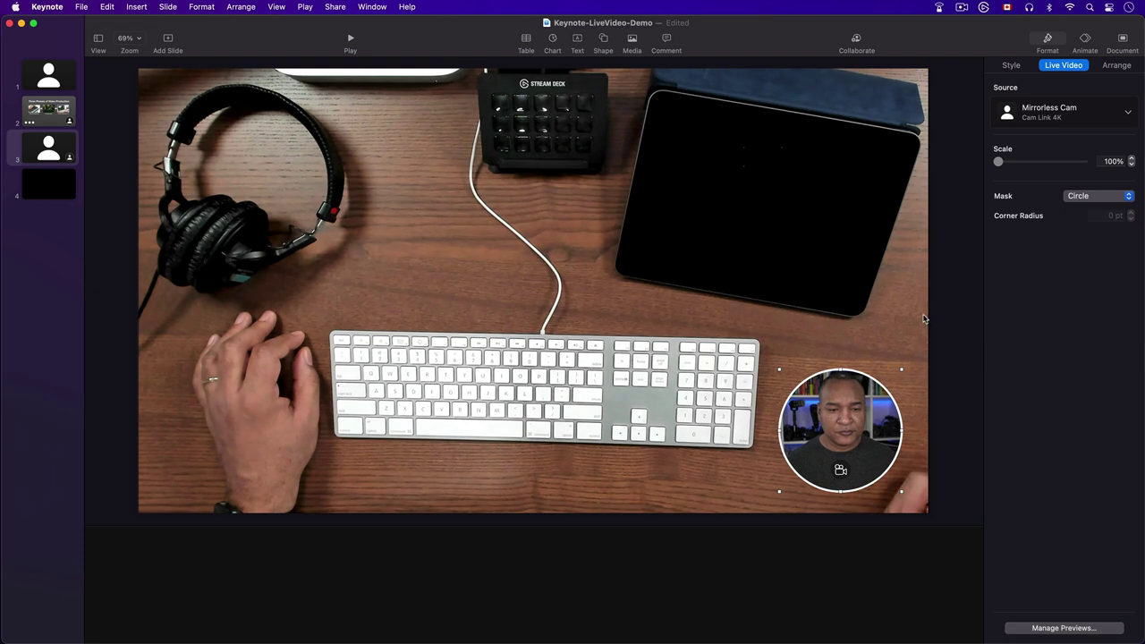
{"action": "left_click", "coordinate": [921, 318]}
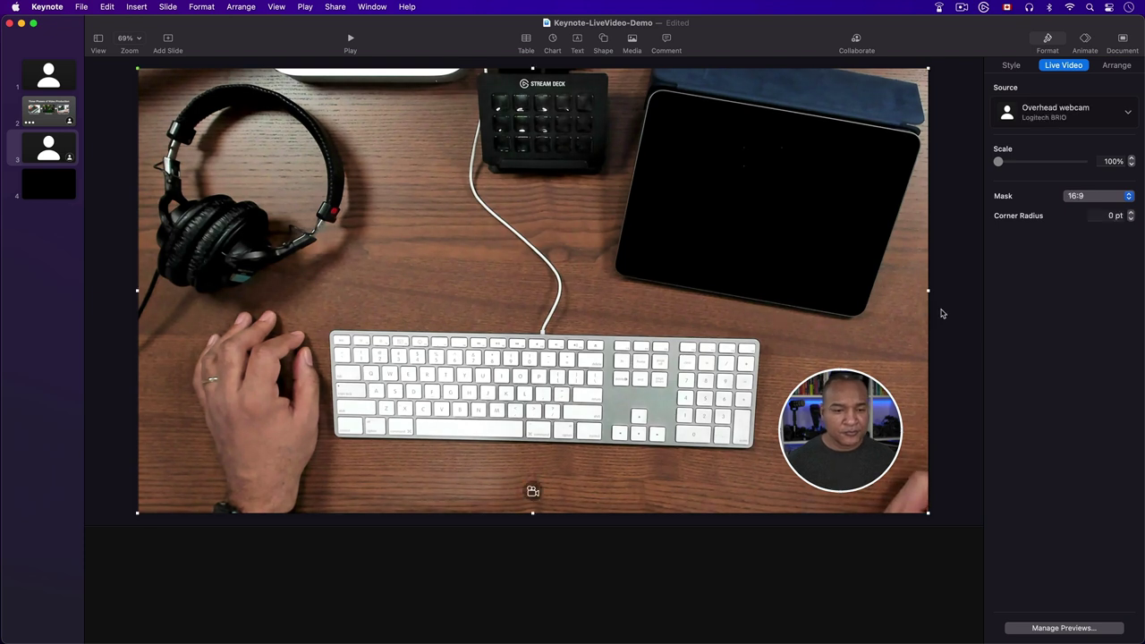
{"action": "left_click", "coordinate": [941, 313]}
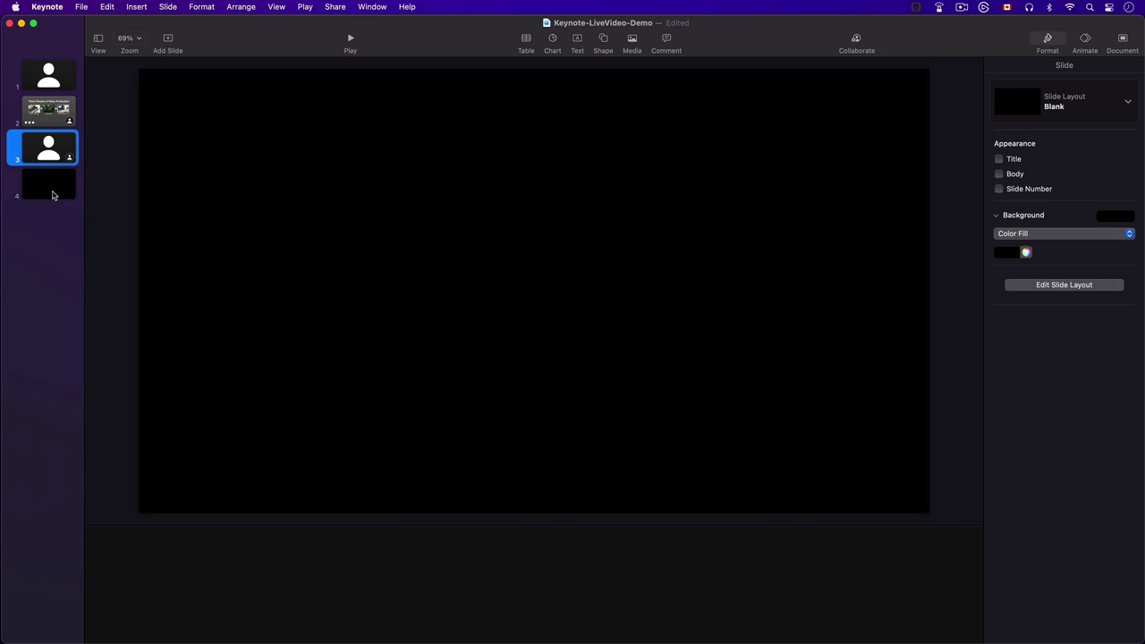
- Insert a live video on the blank slide 4
{"action": "left_click", "coordinate": [53, 195]}
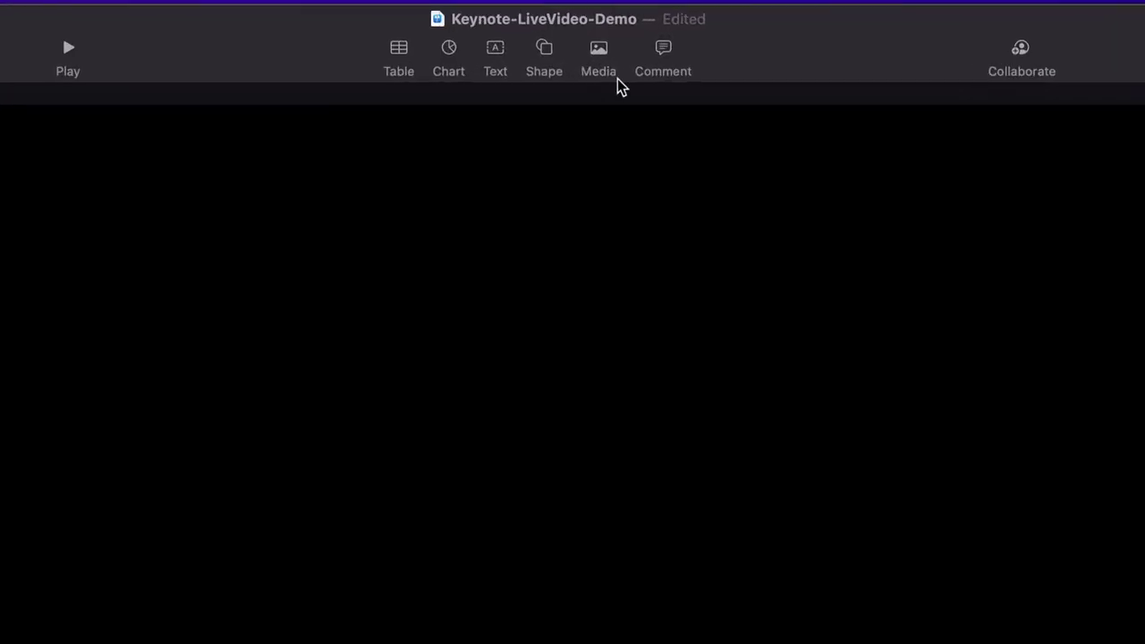
{"action": "left_click", "coordinate": [599, 49]}
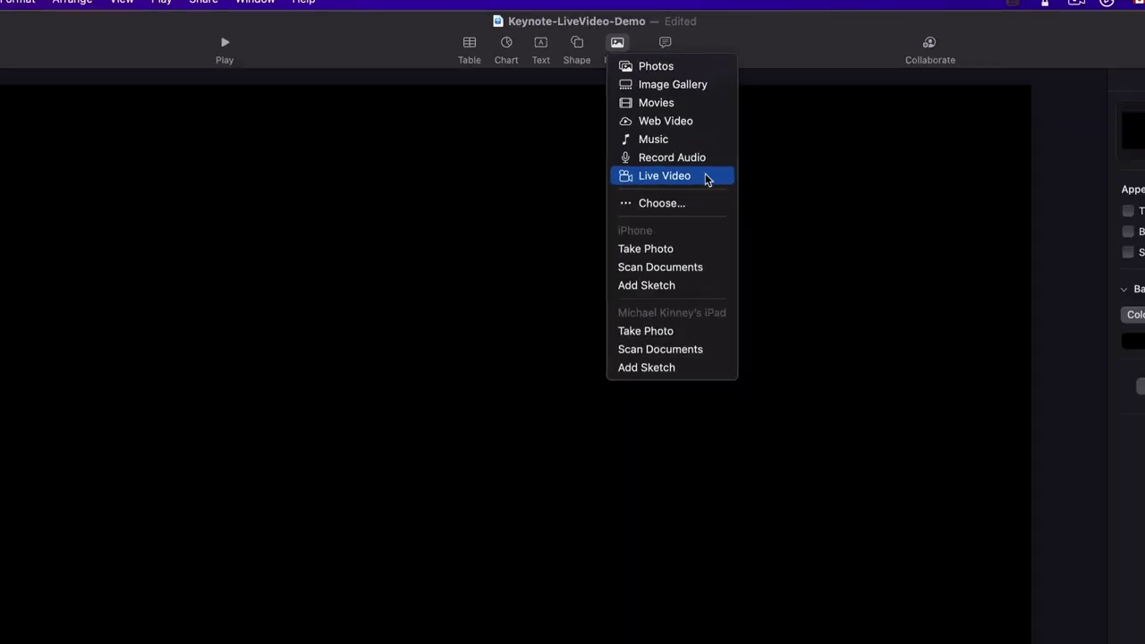
{"action": "left_click", "coordinate": [706, 177]}
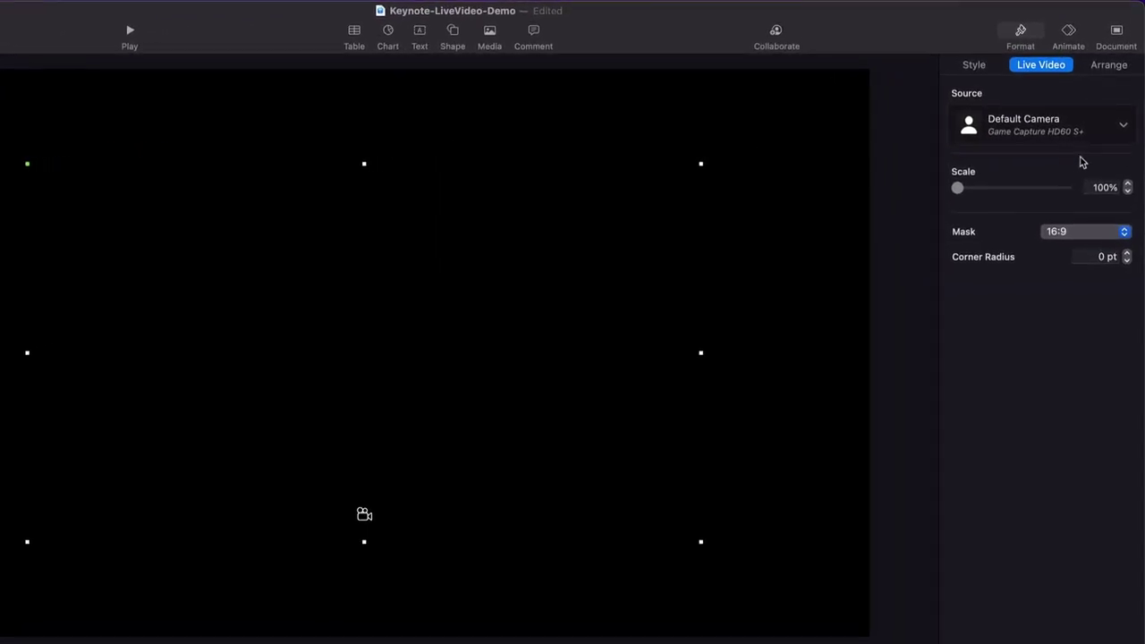
- Add a live video source named iPad display for slide 4's live video, using the connected iPad as its device
{"action": "left_click", "coordinate": [1124, 126]}
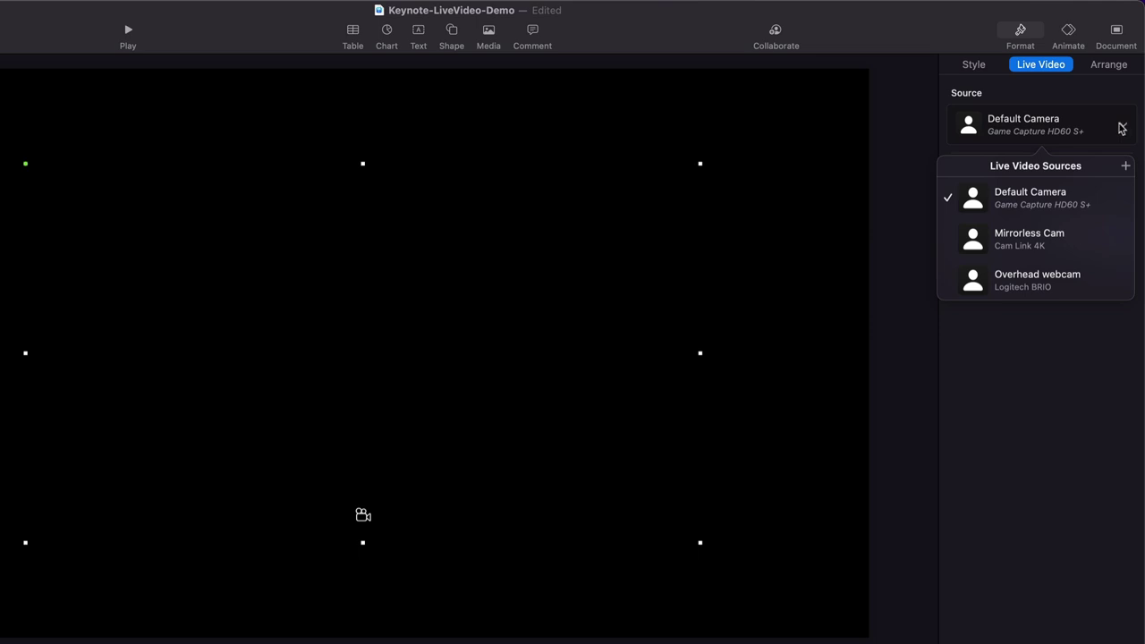
{"action": "left_click", "coordinate": [1126, 168]}
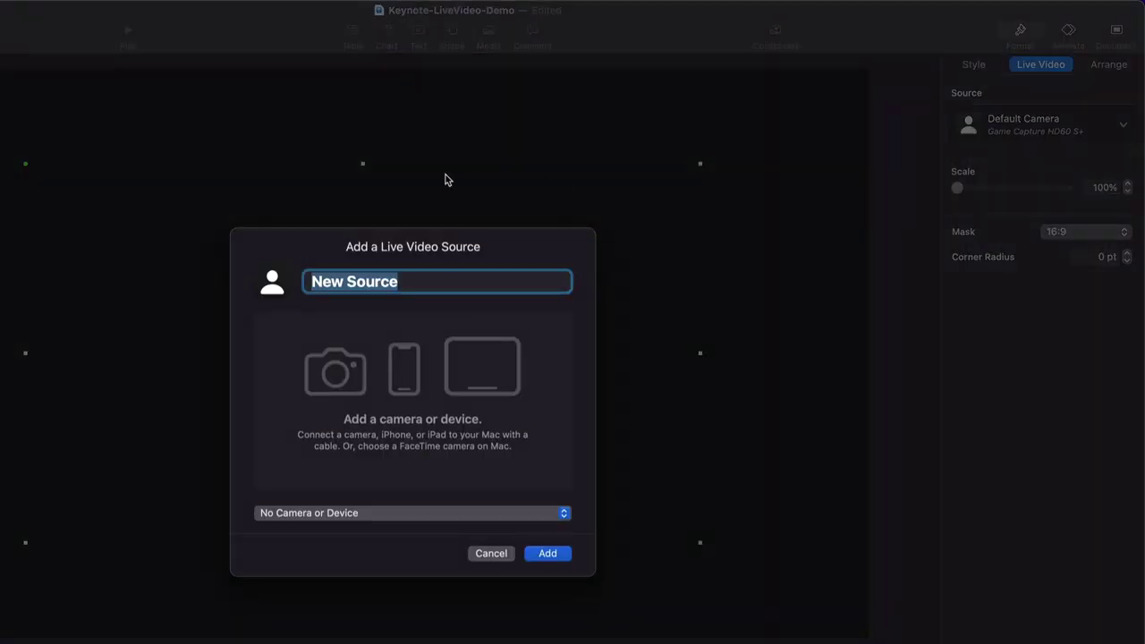
{"action": "left_click_drag", "start_coordinate": [425, 283], "coordinate": [306, 283]}
{"action": "type", "text": "iPad display"}
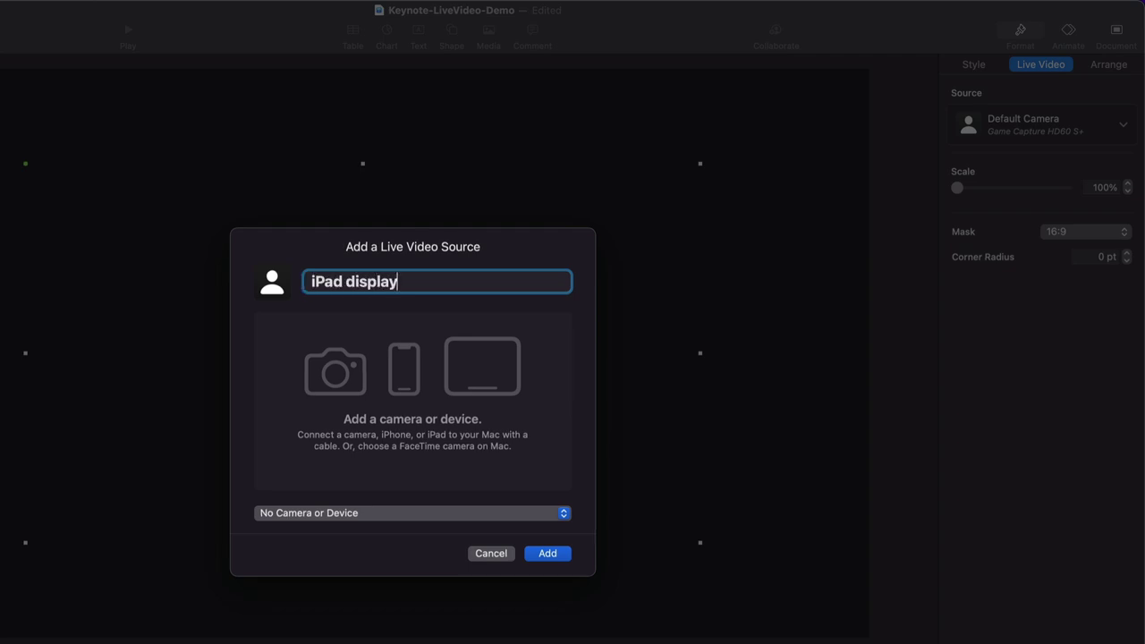
{"action": "left_click", "coordinate": [384, 513]}
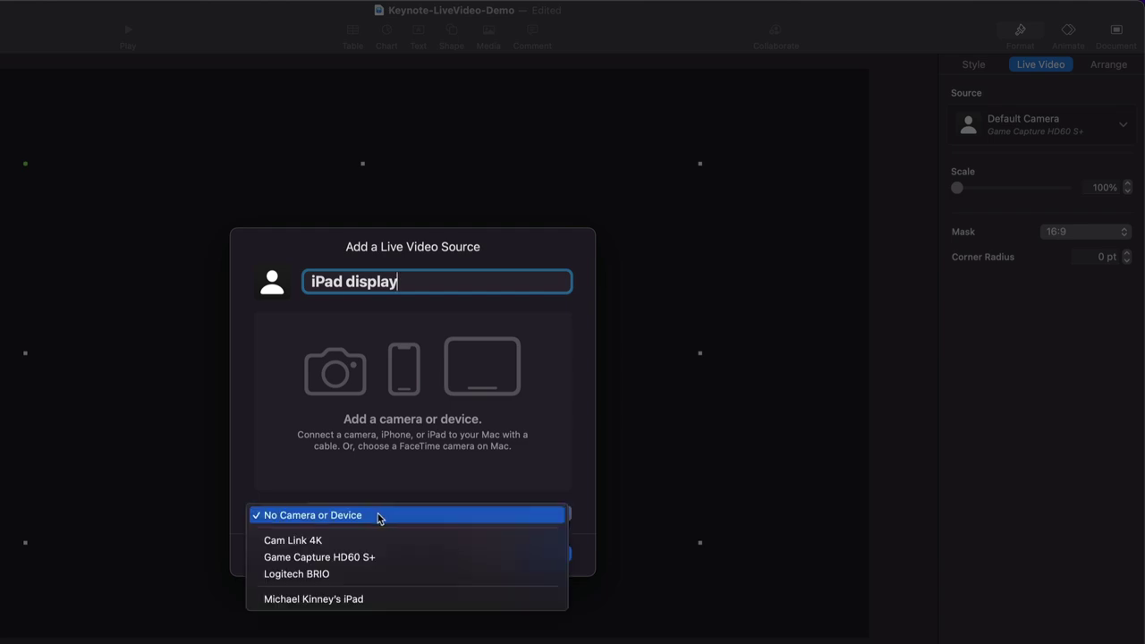
{"action": "left_click", "coordinate": [374, 599]}
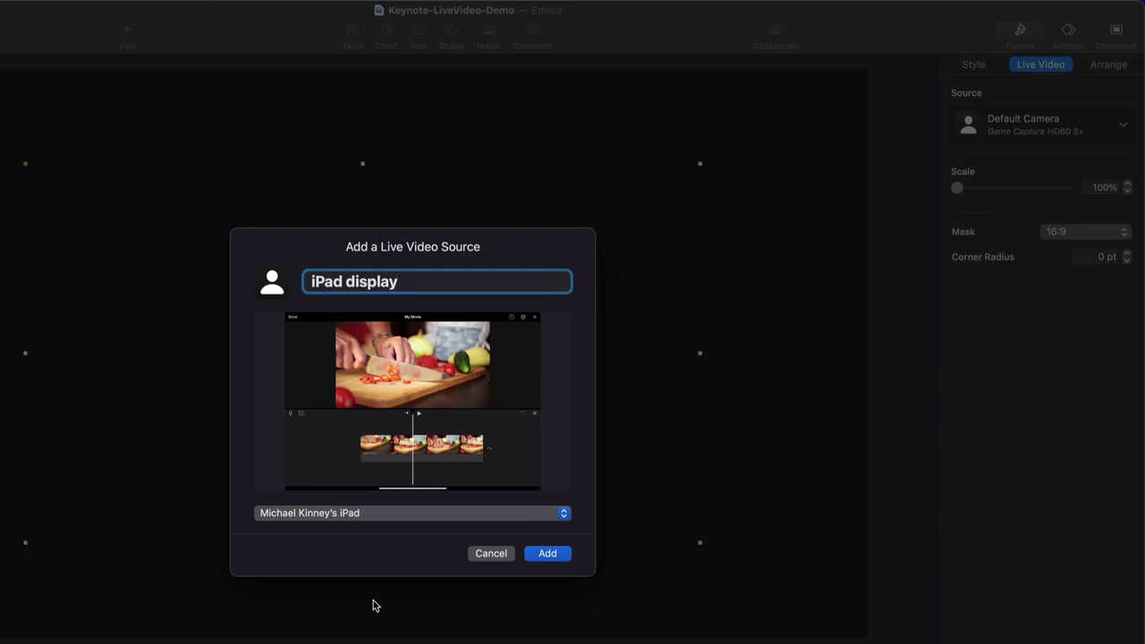
{"action": "left_click", "coordinate": [547, 555]}
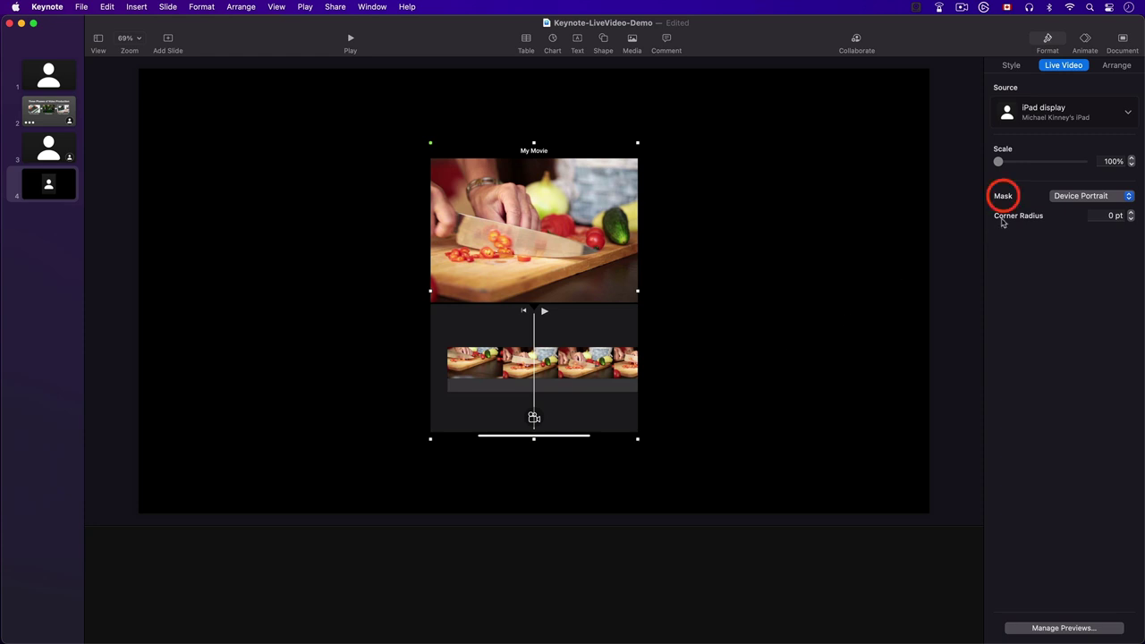
- Set the iPad live video's mask to Device Landscape, then align it with slide 4's upper-left corner and enlarge it to about the slide's full height
{"action": "left_click", "coordinate": [1128, 198]}
{"action": "left_click", "coordinate": [1113, 186]}
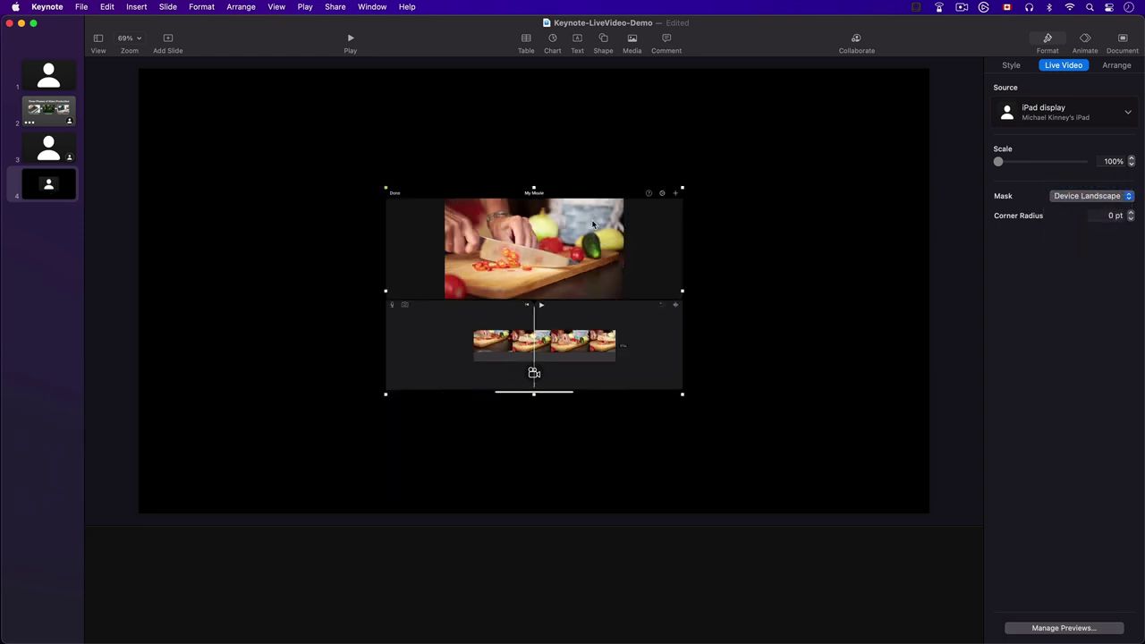
{"action": "left_click_drag", "start_coordinate": [590, 227], "coordinate": [344, 107]}
{"action": "left_click_drag", "start_coordinate": [438, 283], "coordinate": [778, 537]}
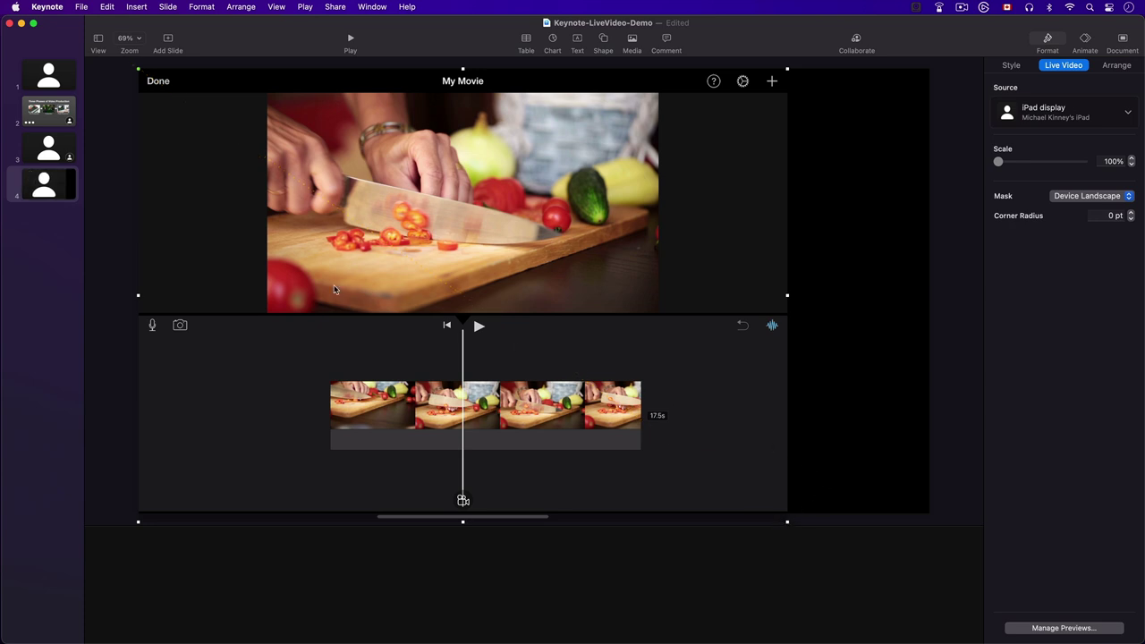
{"action": "left_click", "coordinate": [840, 430]}
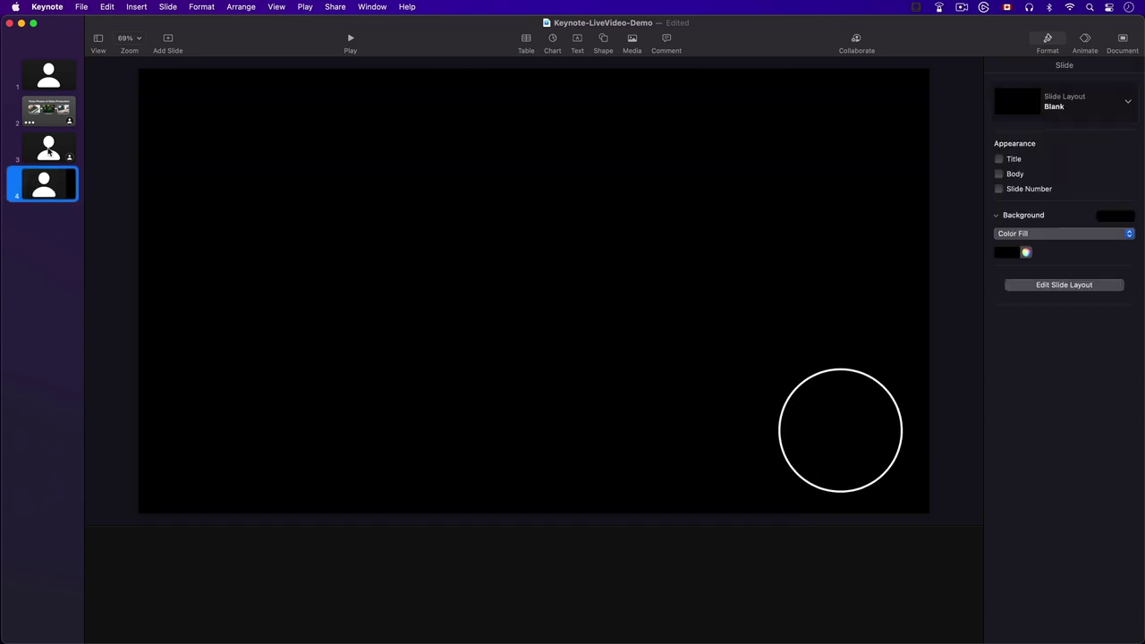
- Copy the circular live video from slide 3 and paste it onto slide 4 with the iPad display
{"action": "left_click", "coordinate": [49, 152]}
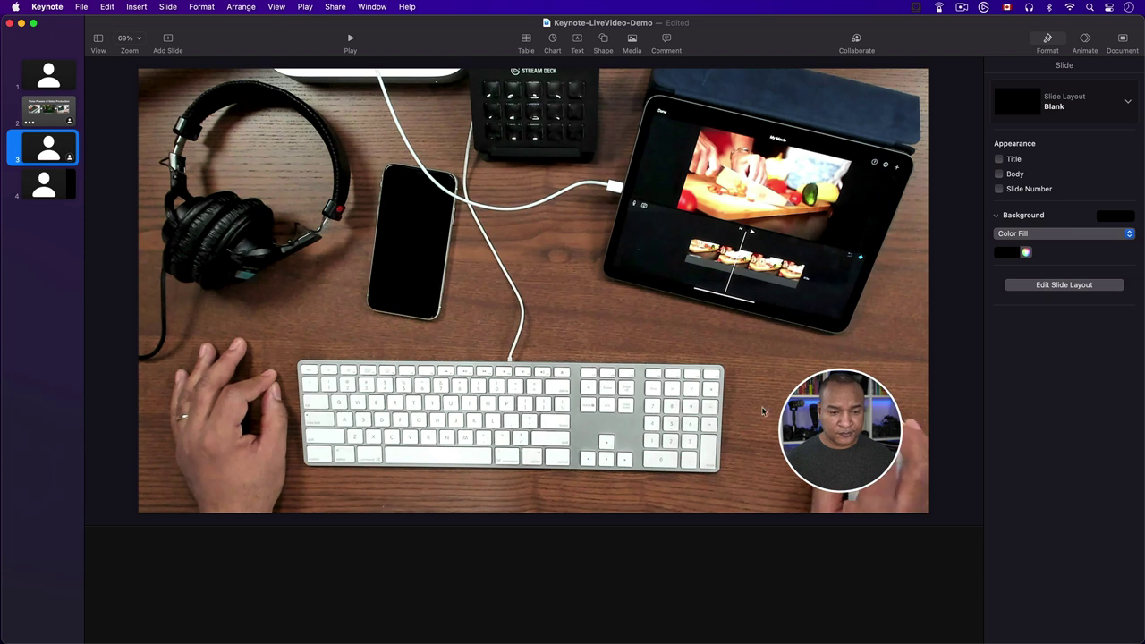
{"action": "left_click", "coordinate": [830, 416]}
{"action": "right_click", "coordinate": [829, 413]}
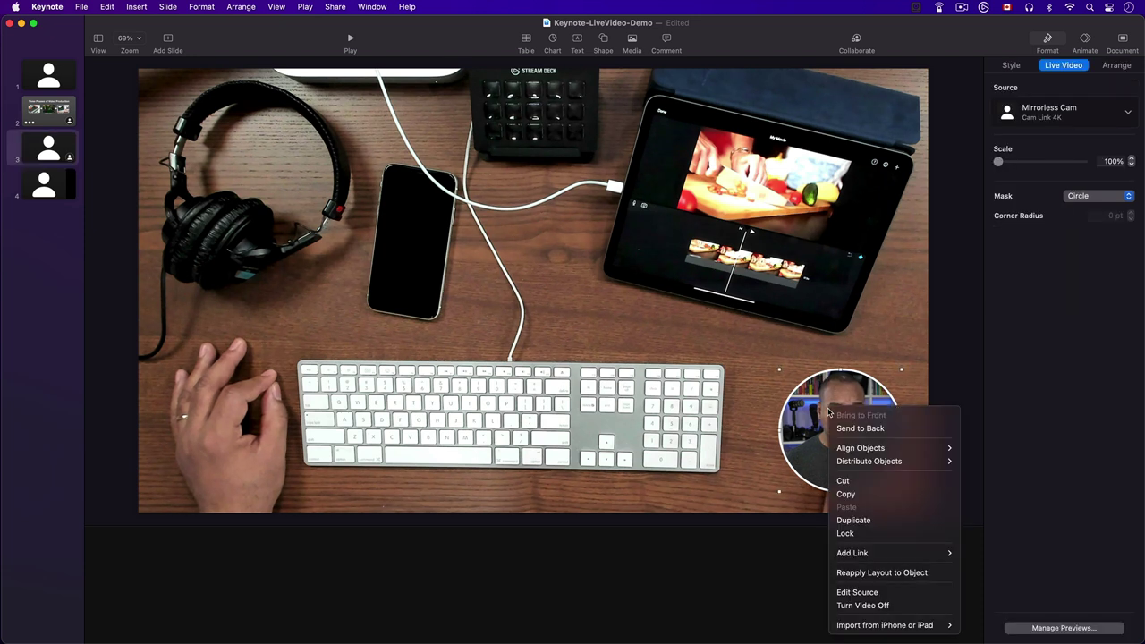
{"action": "left_click", "coordinate": [848, 494]}
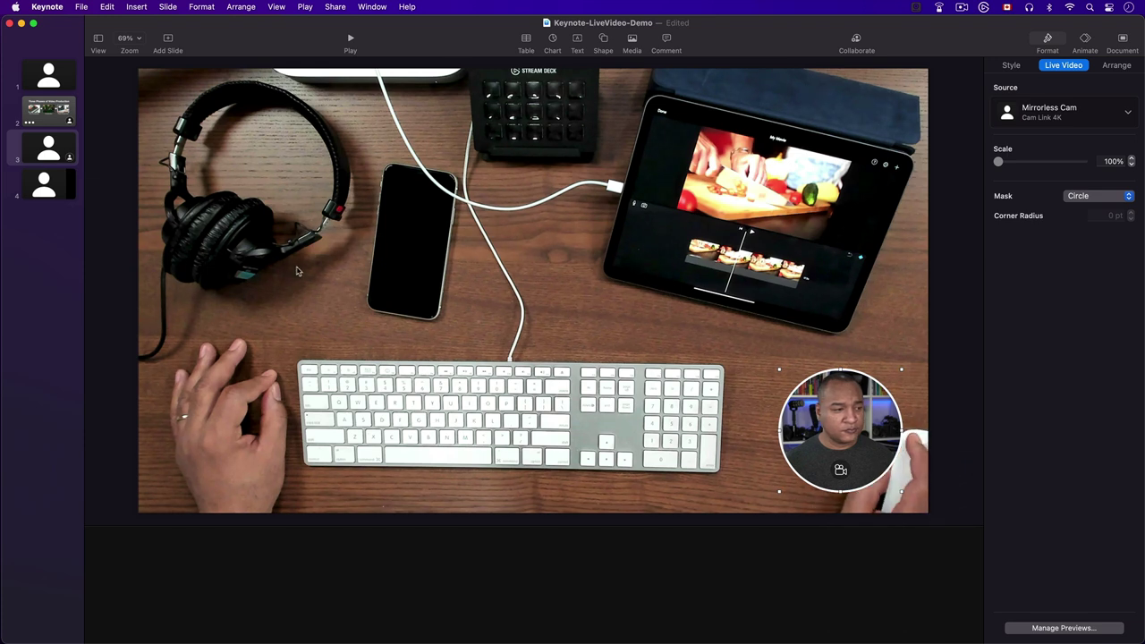
{"action": "left_click", "coordinate": [63, 185]}
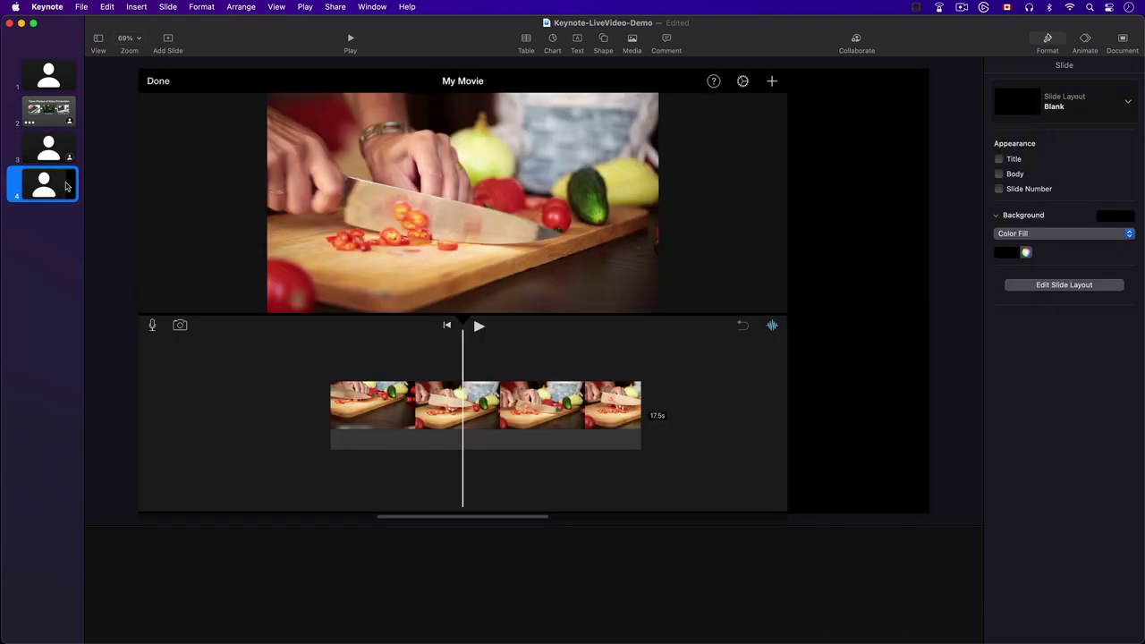
{"action": "right_click", "coordinate": [419, 268]}
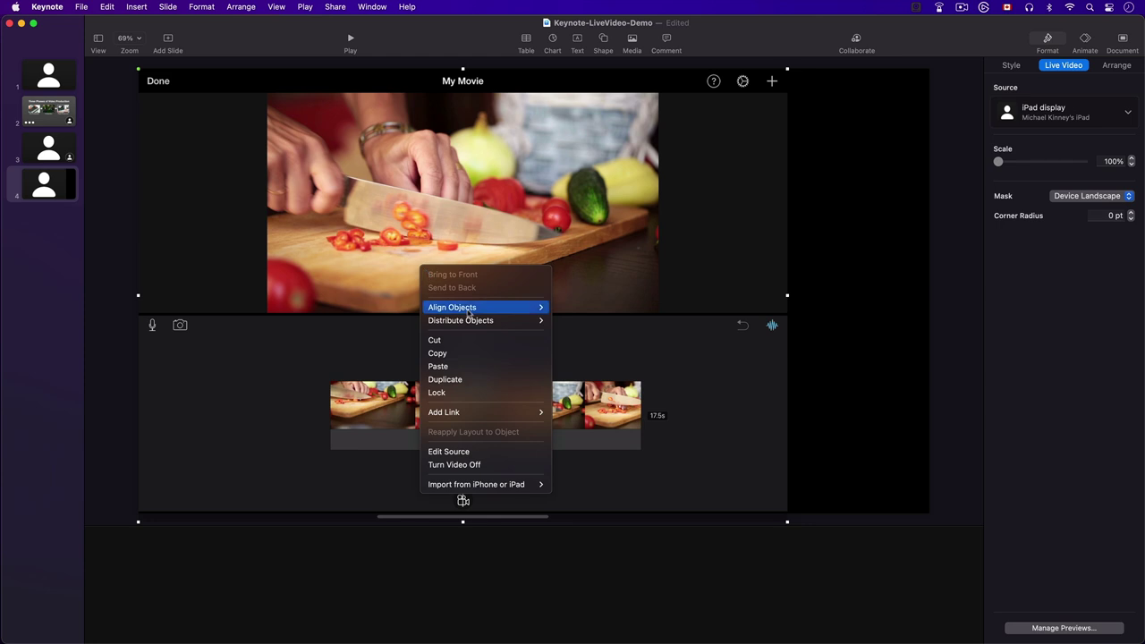
{"action": "left_click", "coordinate": [478, 366]}
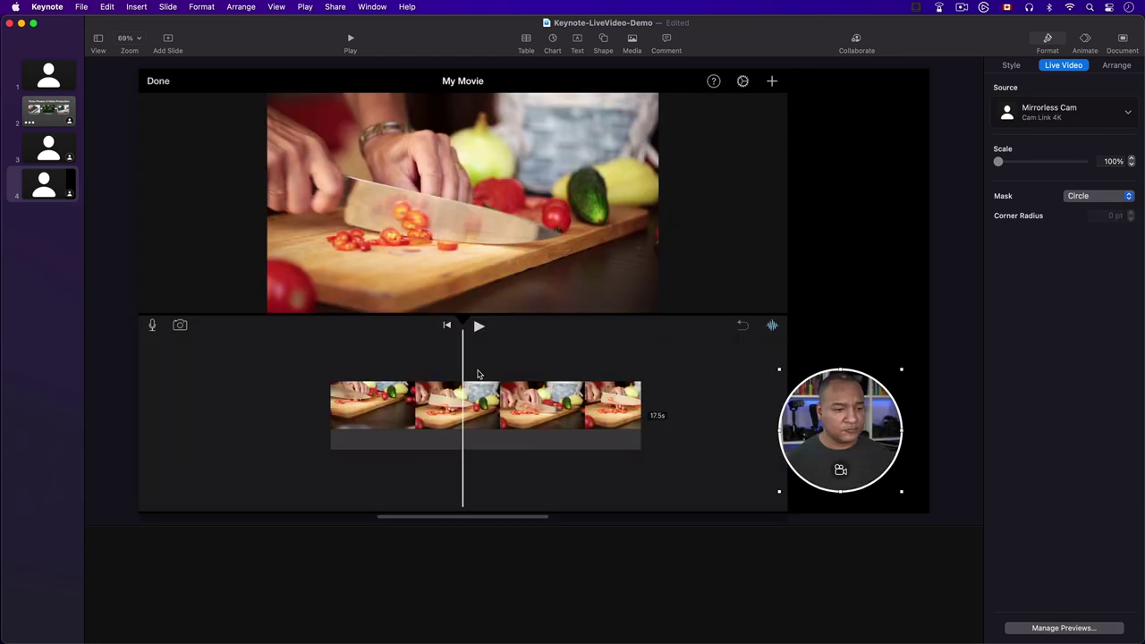
{"action": "left_click", "coordinate": [943, 336]}
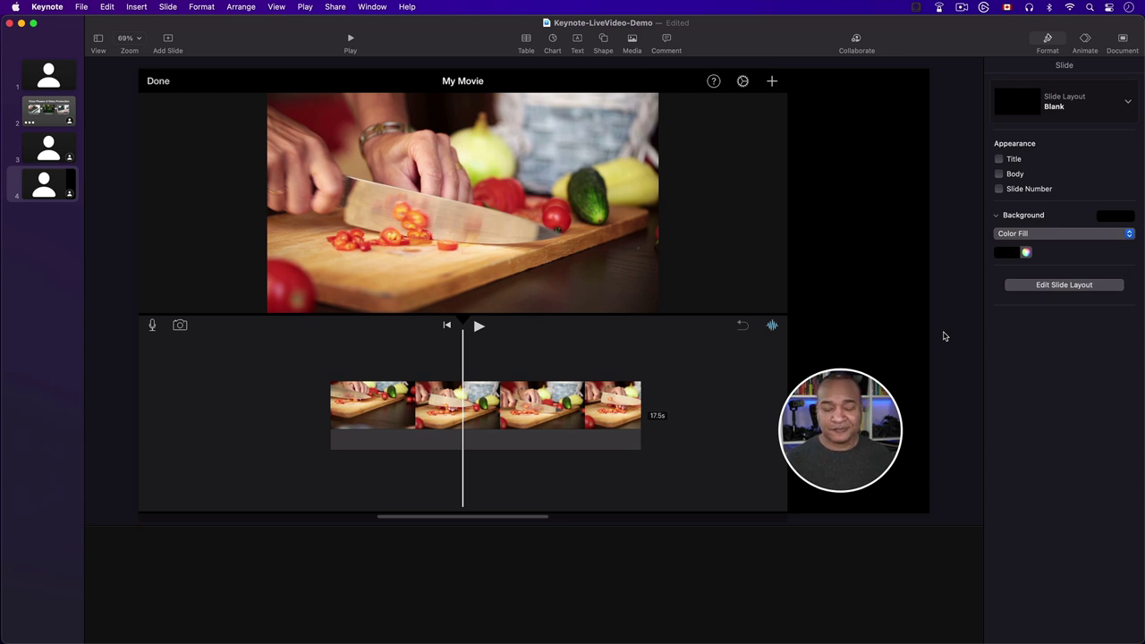
{"action": "key", "text": "space"}
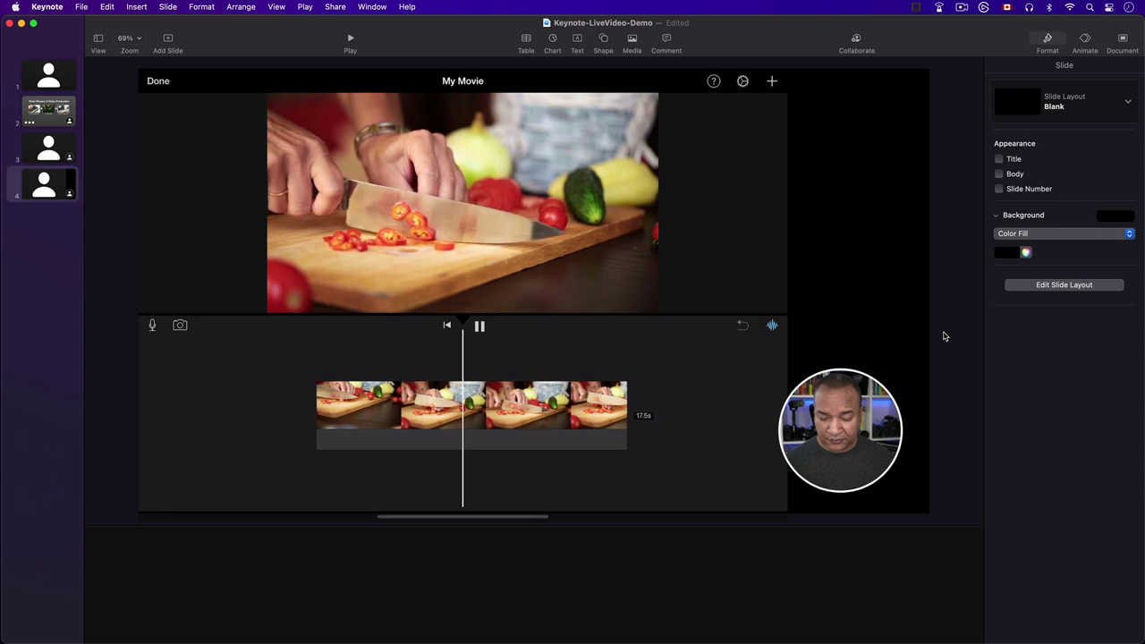